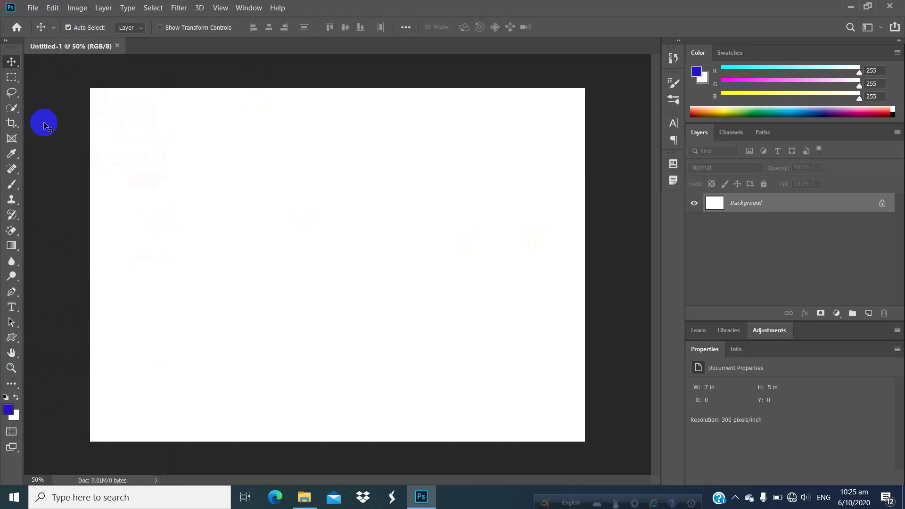
# - Open the image yhjjyy from the Image photoshop folder
pyautogui.click(32, 8)
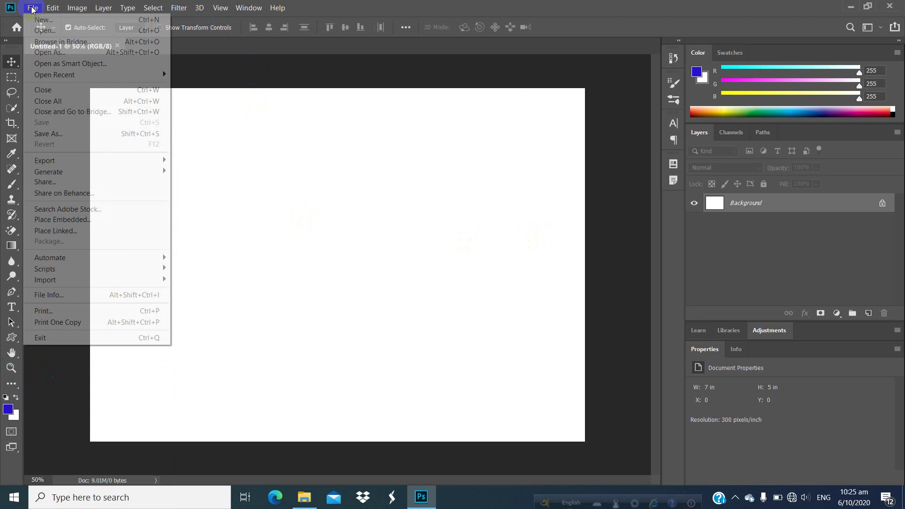
pyautogui.click(33, 29)
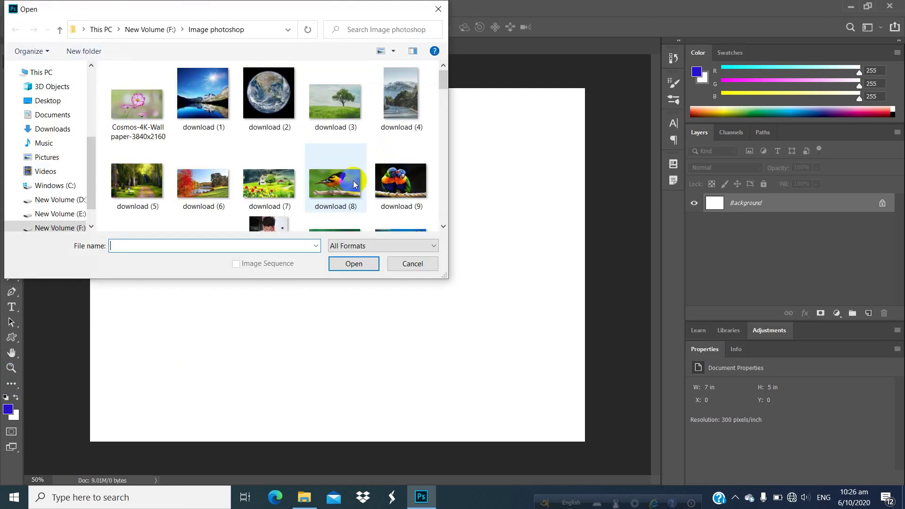
pyautogui.scroll(-10, 287, 151)
pyautogui.scroll(-15, 281, 138)
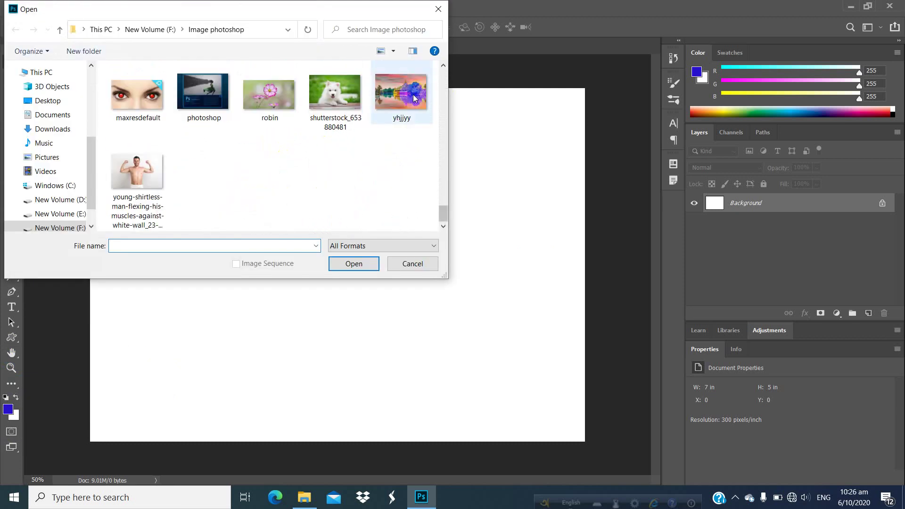
pyautogui.doubleClick(398, 97)
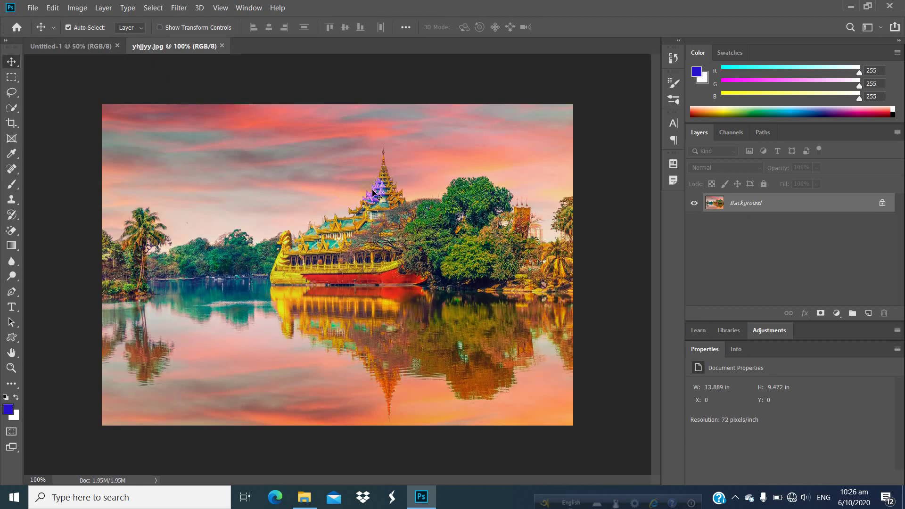
# - Magnify the golden figurehead of the boat with the Zoom tool up to 12800% to inspect its individual pixels
pyautogui.click(11, 367)
pyautogui.click(282, 267)
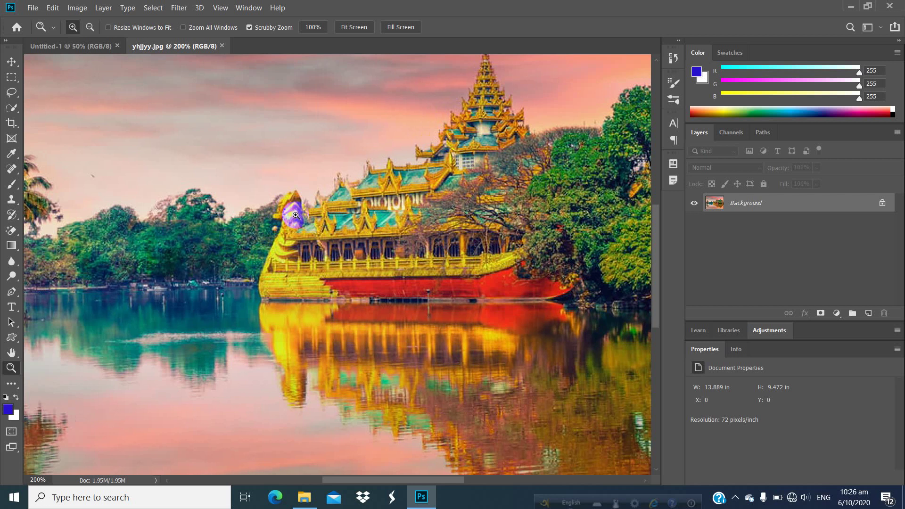
pyautogui.moveTo(296, 216); pyautogui.dragTo(293, 218)
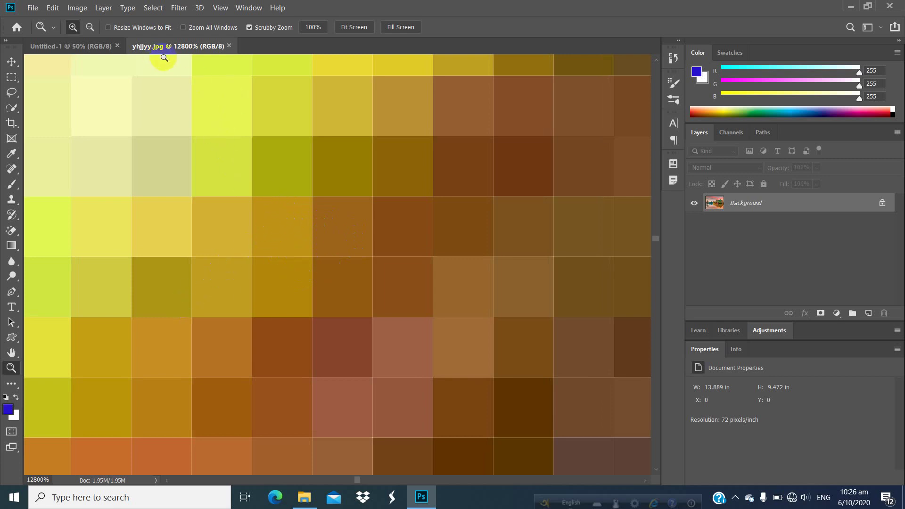
pyautogui.click(343, 201)
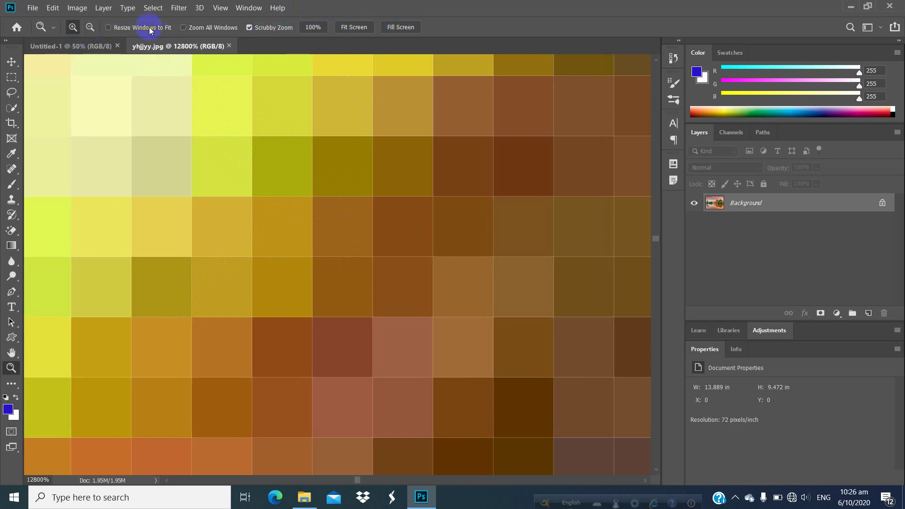
pyautogui.click(162, 309)
# - Zoom out to view the whole image at 100%, and magnify the boat's middle railing to 600%
pyautogui.click(11, 368)
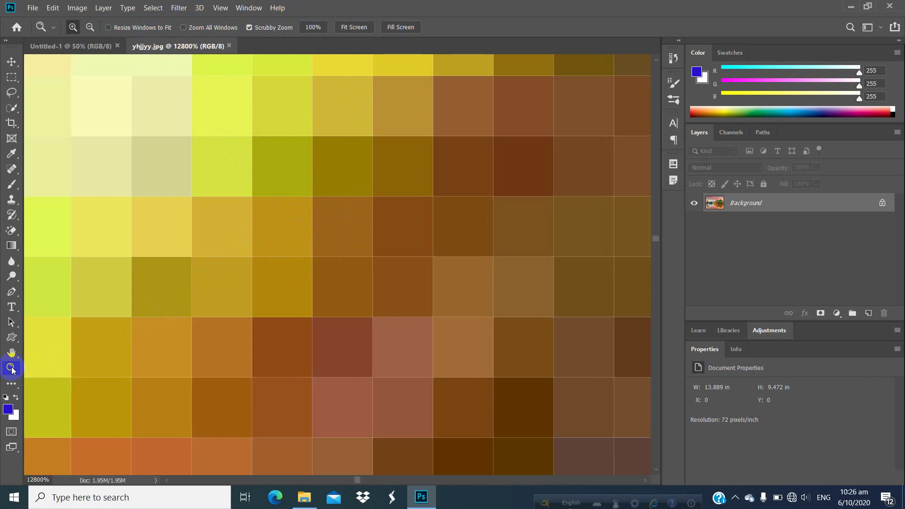
pyautogui.keyDown('alt'); pyautogui.click(363, 272); pyautogui.keyUp('alt')
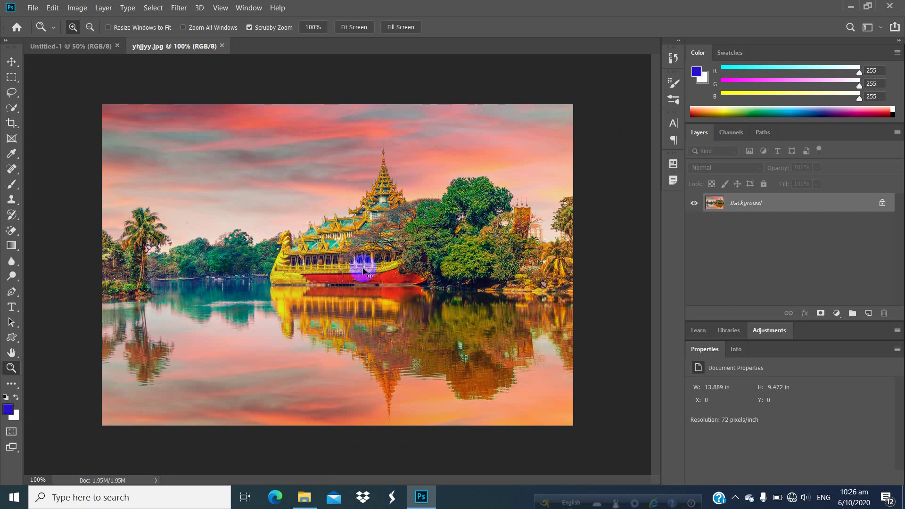
pyautogui.click(363, 270)
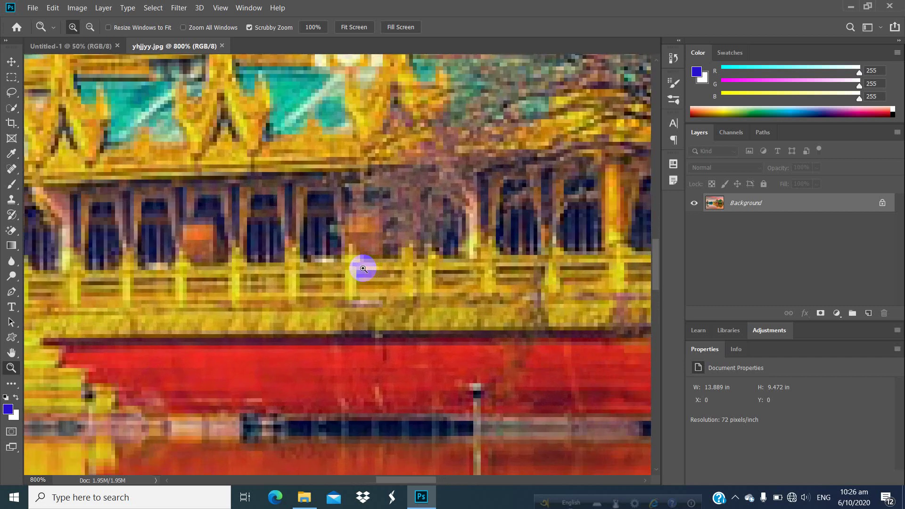
pyautogui.hotkey('ctrl', '-')
pyautogui.hotkey('ctrl', '-')
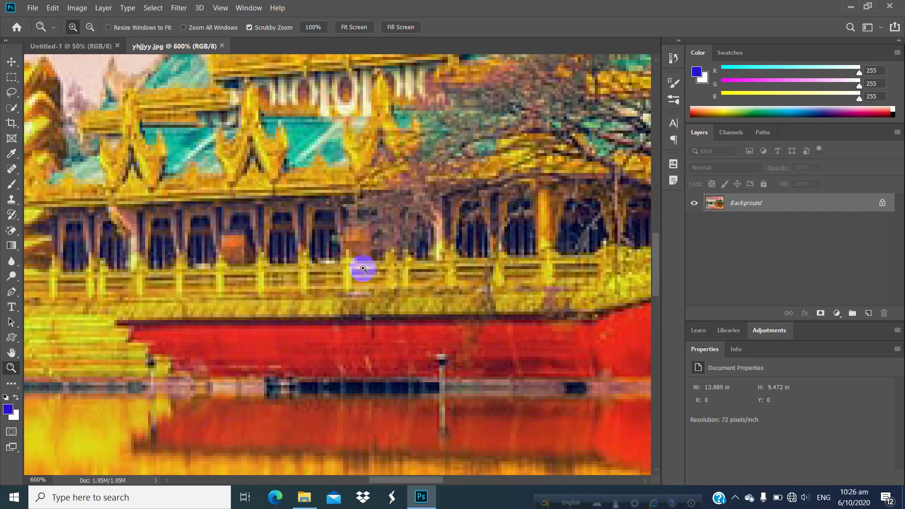
# - Examine the magnified boat from its roofs down to the hull, and across to the golden figurehead end and lake
pyautogui.scroll(3, 404, 238)
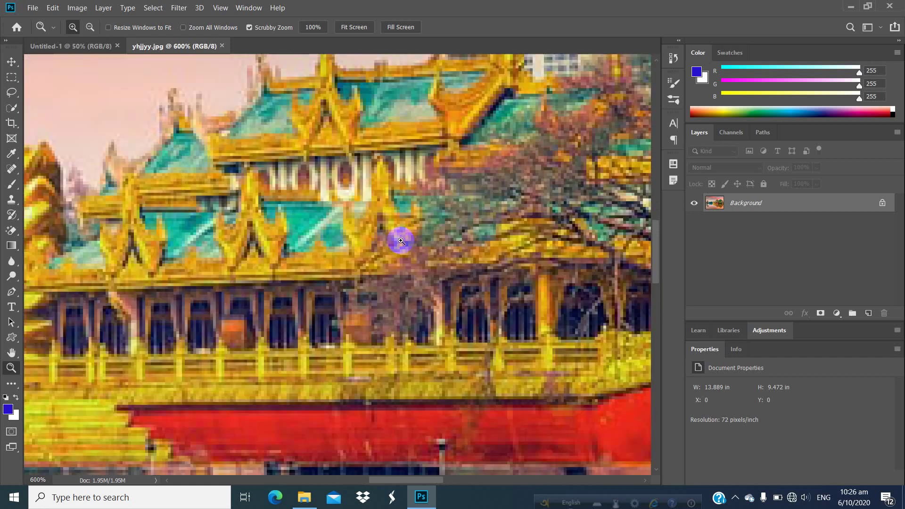
pyautogui.scroll(4, 407, 247)
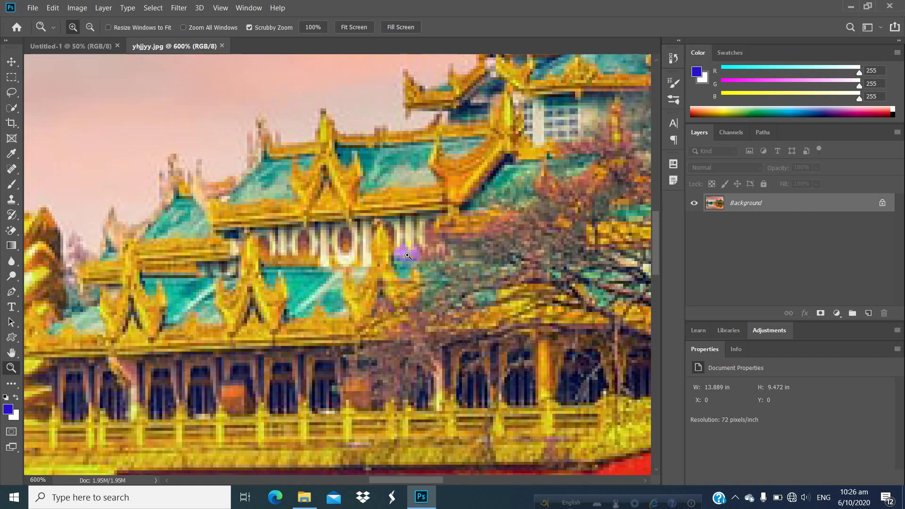
pyautogui.scroll(4, 407, 252)
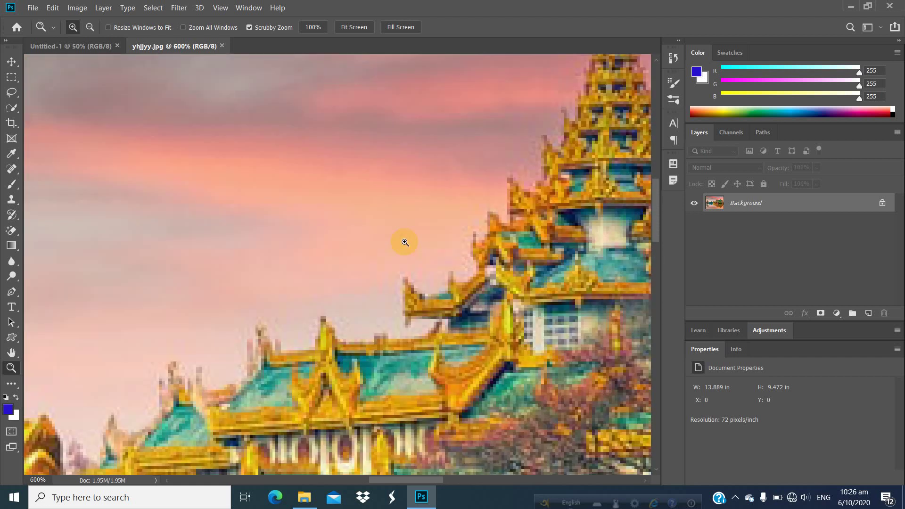
pyautogui.scroll(-7, 408, 236)
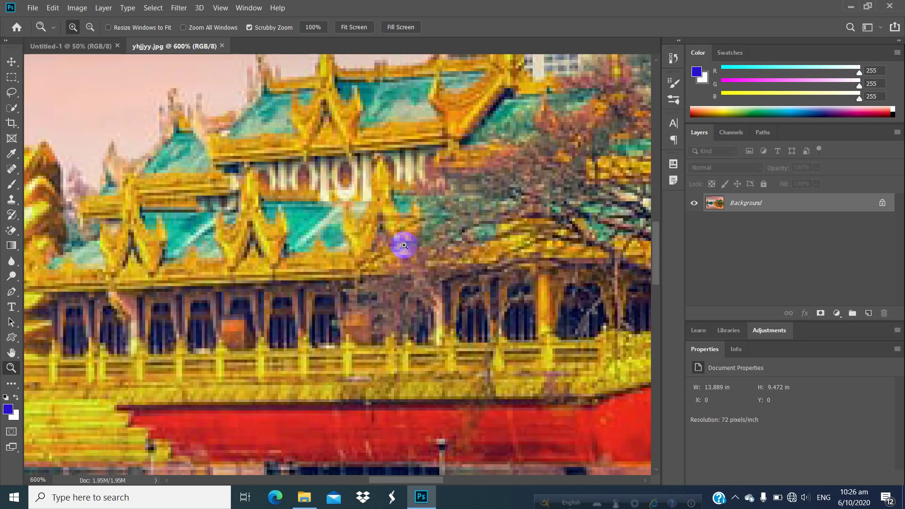
pyautogui.scroll(-3, 485, 333)
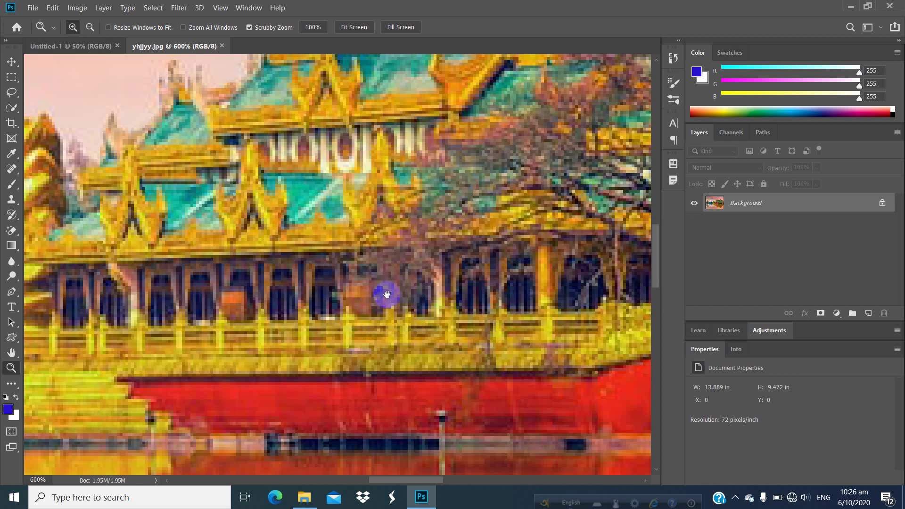
pyautogui.moveTo(428, 283); pyautogui.dragTo(164, 360)
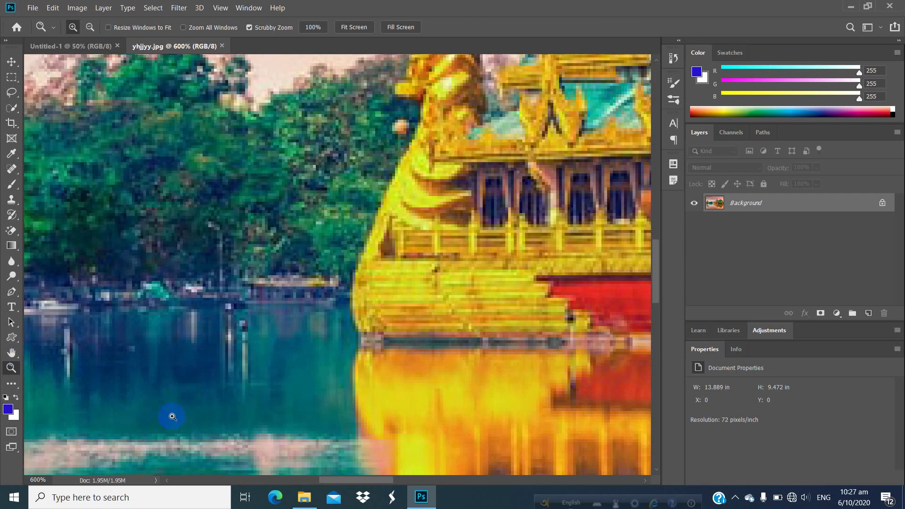
# - Examine the trees, sky and golden spire at 600% by panning across the image with the Hand tool
pyautogui.click(10, 354)
pyautogui.moveTo(492, 277); pyautogui.dragTo(390, 209)
pyautogui.moveTo(459, 186); pyautogui.dragTo(270, 239)
pyautogui.moveTo(599, 208); pyautogui.dragTo(184, 291)
pyautogui.moveTo(325, 232); pyautogui.dragTo(141, 238)
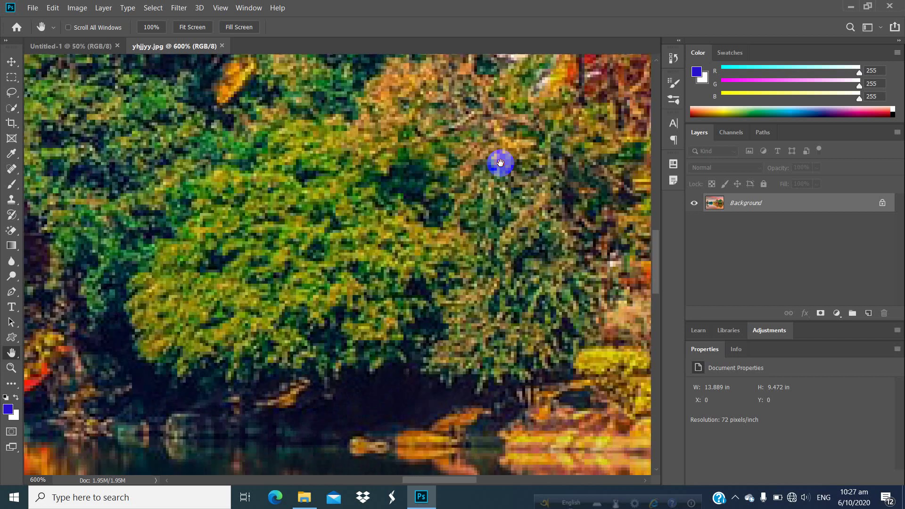
pyautogui.moveTo(500, 164); pyautogui.dragTo(307, 390)
pyautogui.moveTo(205, 235); pyautogui.dragTo(682, 149)
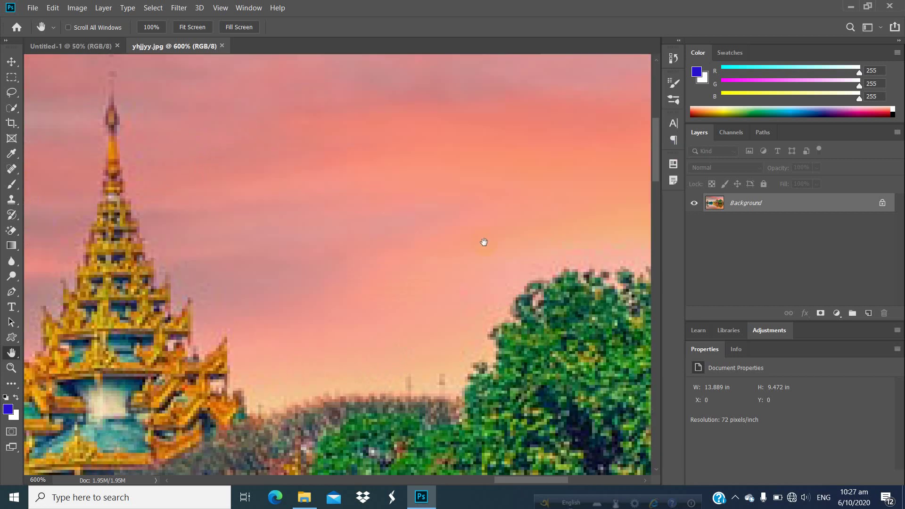
pyautogui.moveTo(240, 297); pyautogui.dragTo(327, 168)
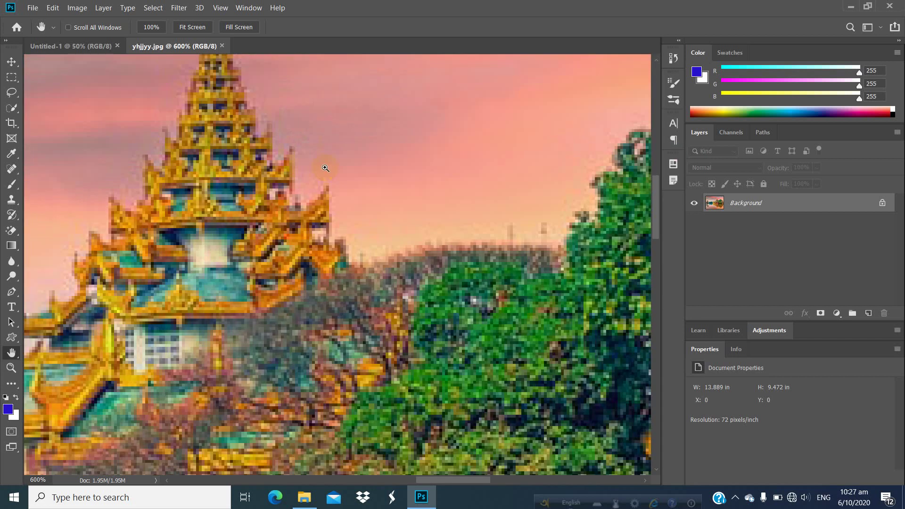
# - Reduce the view to 300% and pan past the palm tree to the boat's reflection in the water
pyautogui.scroll(-3, 325, 168)
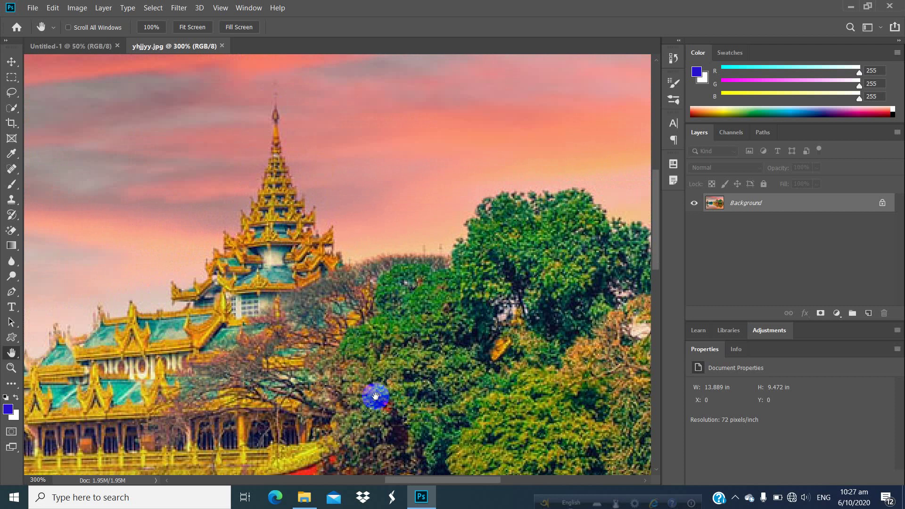
pyautogui.moveTo(376, 396); pyautogui.dragTo(737, 185)
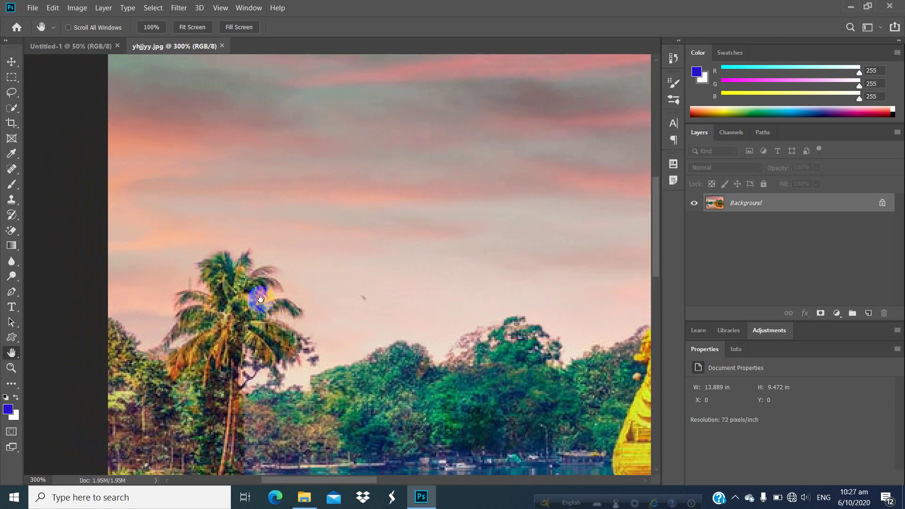
pyautogui.moveTo(261, 300); pyautogui.dragTo(206, 176)
pyautogui.moveTo(424, 307); pyautogui.dragTo(212, 271)
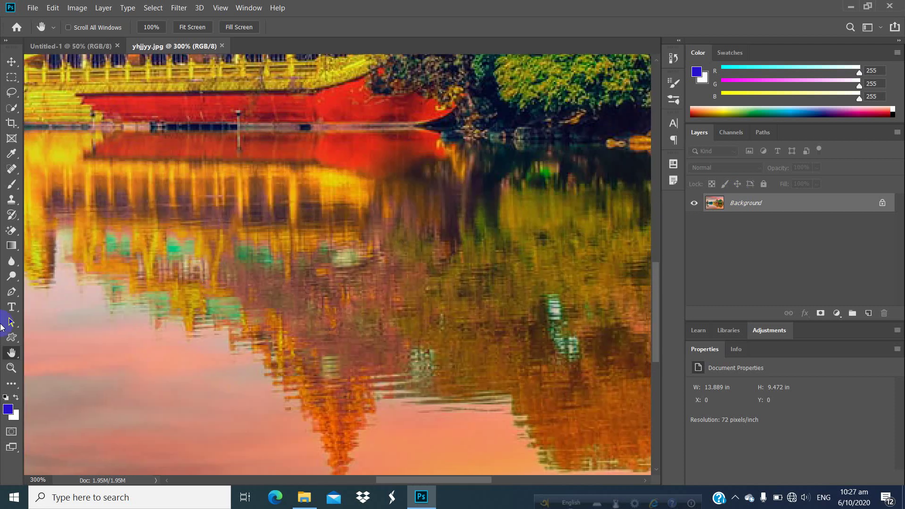
# - Switch to the Move tool and temporarily use hand panning to view the sky, spire and trees
pyautogui.click(11, 61)
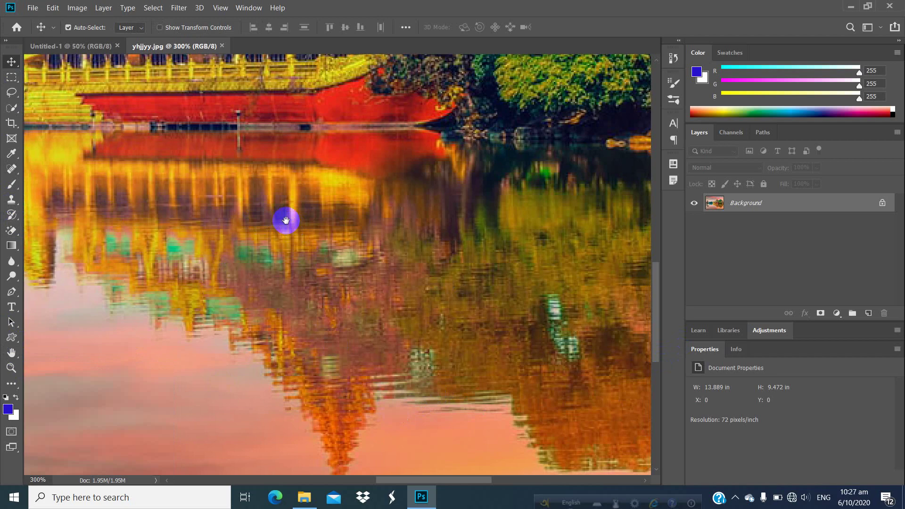
pyautogui.moveTo(274, 223); pyautogui.dragTo(369, 354)
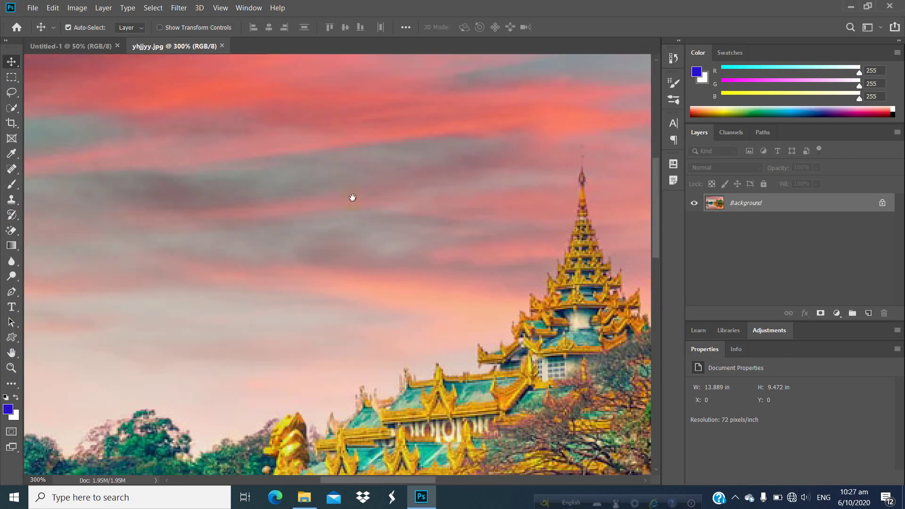
pyautogui.moveTo(352, 198); pyautogui.dragTo(336, 368)
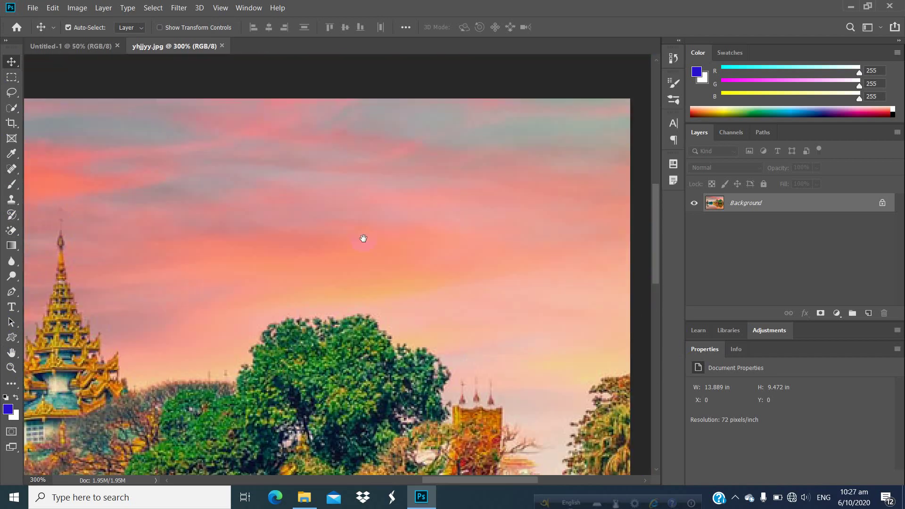
pyautogui.moveTo(363, 238); pyautogui.dragTo(419, 218)
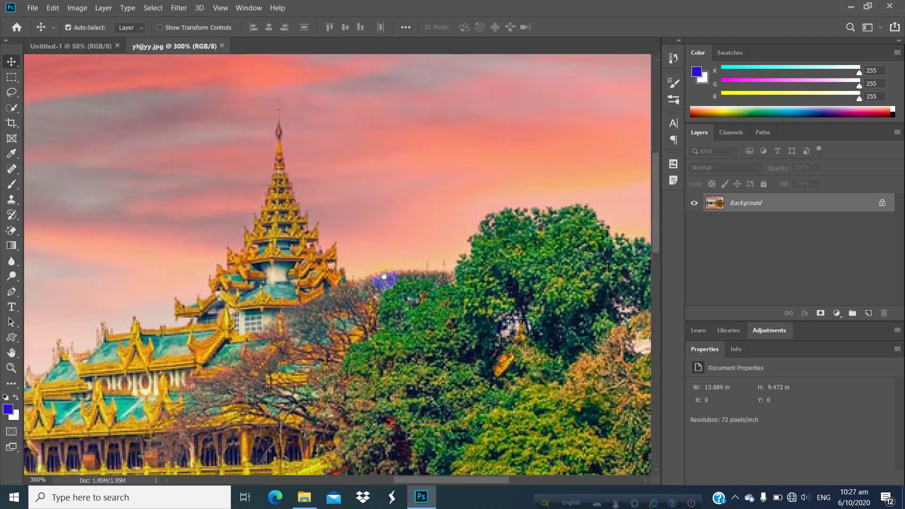
pyautogui.moveTo(383, 279); pyautogui.dragTo(343, 204)
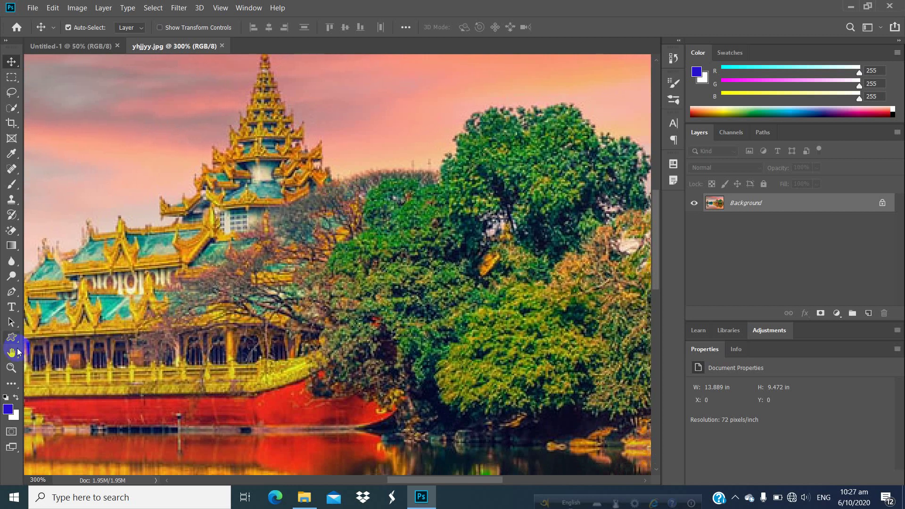
# - Switch to the Hand tool and pan from the sky and spire down to the boat's hull and reflection
pyautogui.click(14, 356)
pyautogui.moveTo(293, 191); pyautogui.dragTo(207, 254)
pyautogui.moveTo(353, 188); pyautogui.dragTo(451, 129)
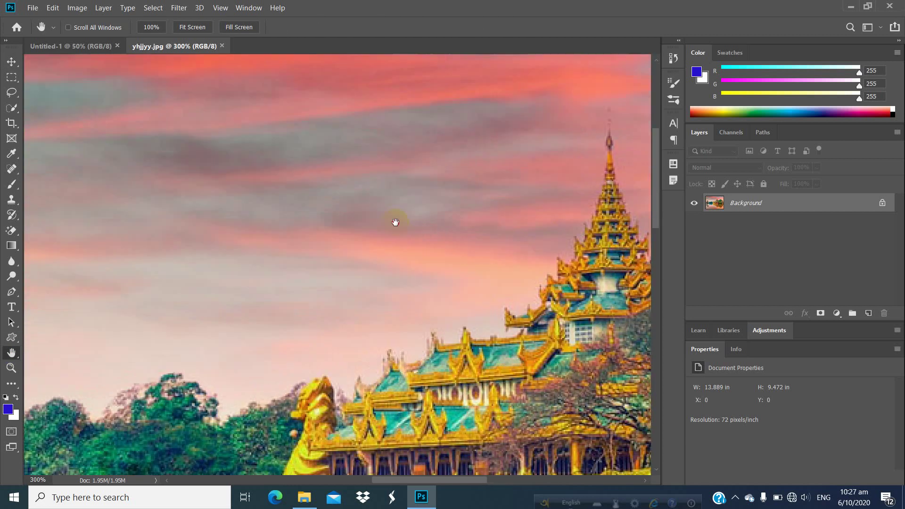
pyautogui.moveTo(476, 302); pyautogui.dragTo(377, 196)
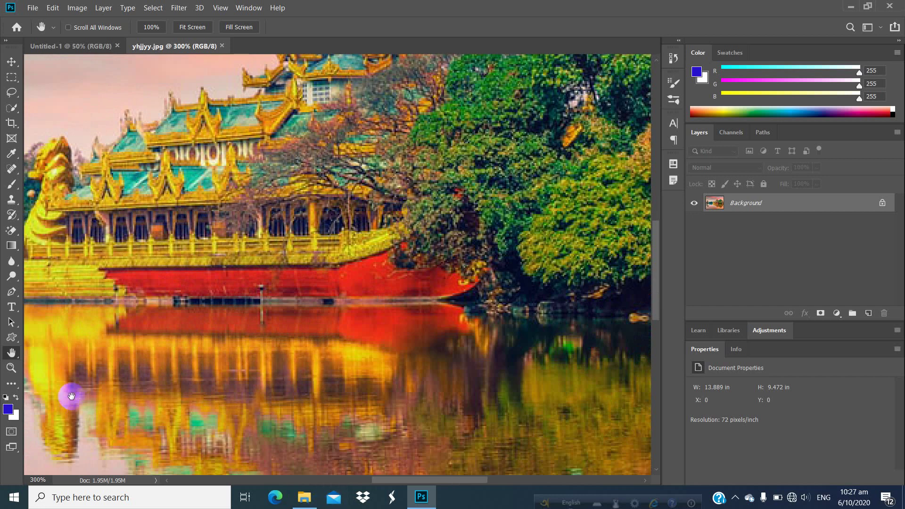
# - Magnify the boat's red hull with the Zoom tool up to 800%, and reduce the view to 400%
pyautogui.click(12, 371)
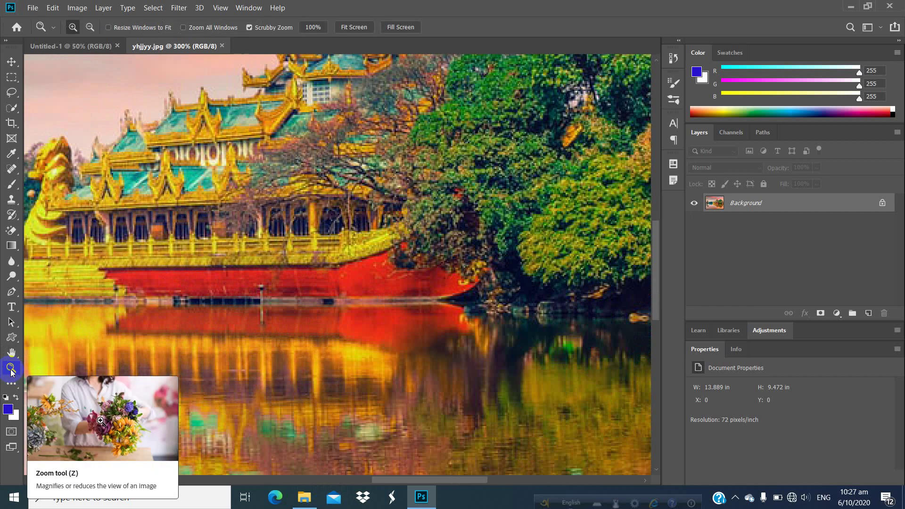
pyautogui.click(366, 296)
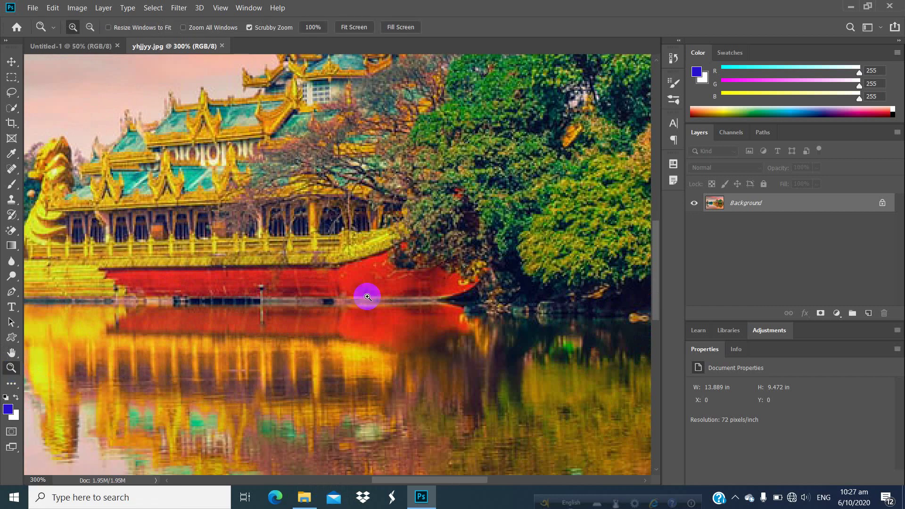
pyautogui.click(370, 287)
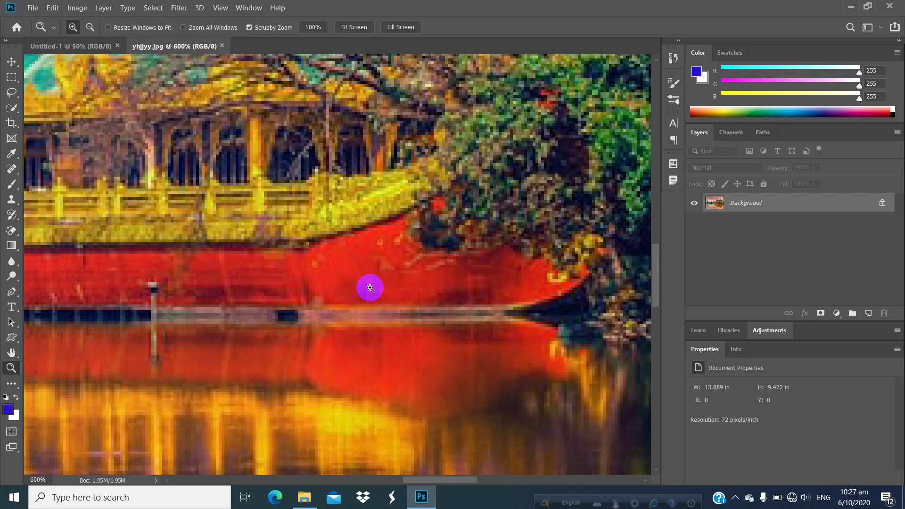
pyautogui.hotkey('ctrl', '+')
pyautogui.hotkey('ctrl', '+')
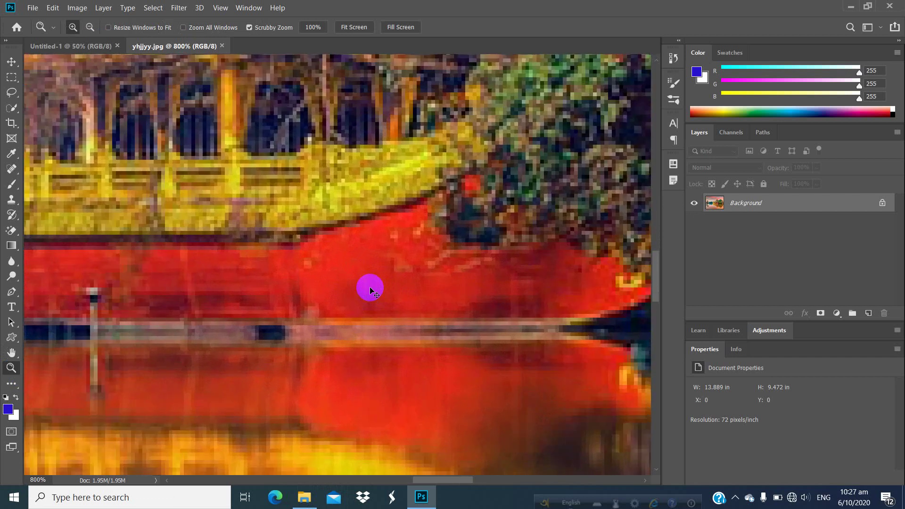
pyautogui.hotkey('ctrl', '-')
pyautogui.hotkey('ctrl', '-')
pyautogui.hotkey('ctrl', '-')
pyautogui.hotkey('ctrl', '-')
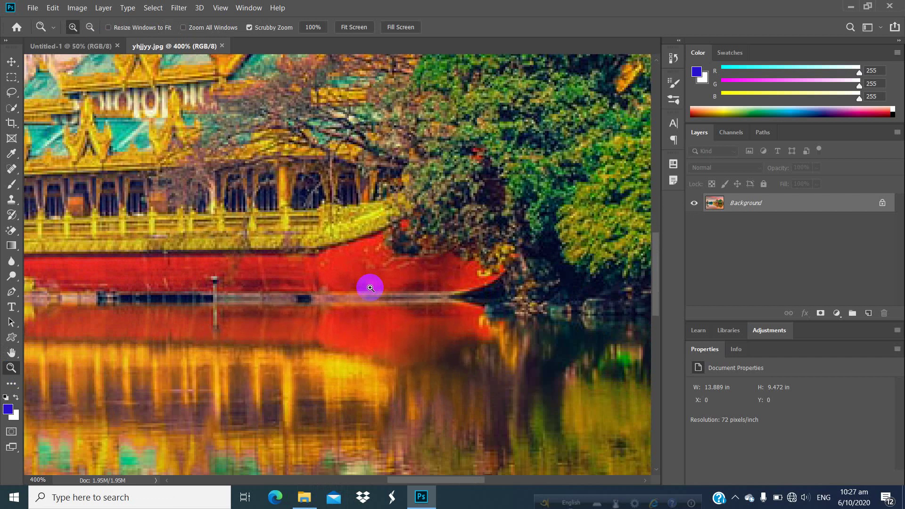
# - Magnify the view of the boat's red hull in two Zoom In steps to 600%
pyautogui.click(221, 7)
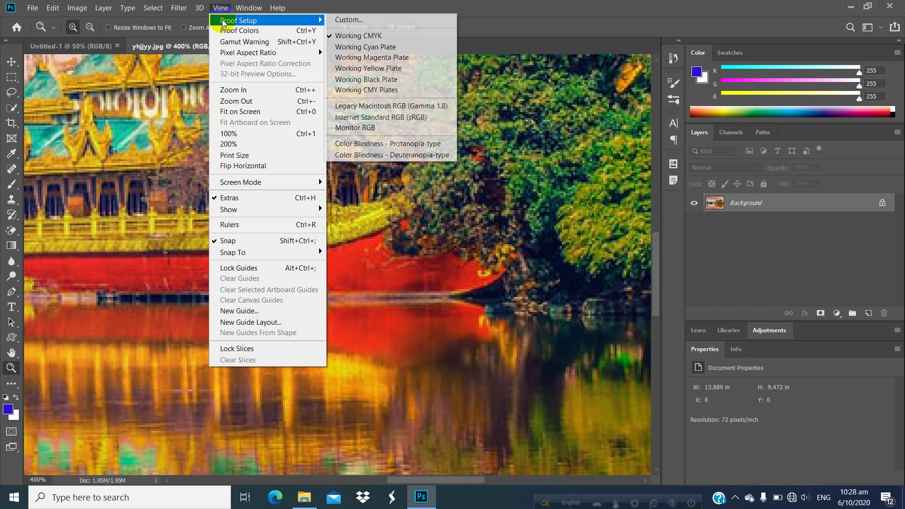
pyautogui.click(250, 89)
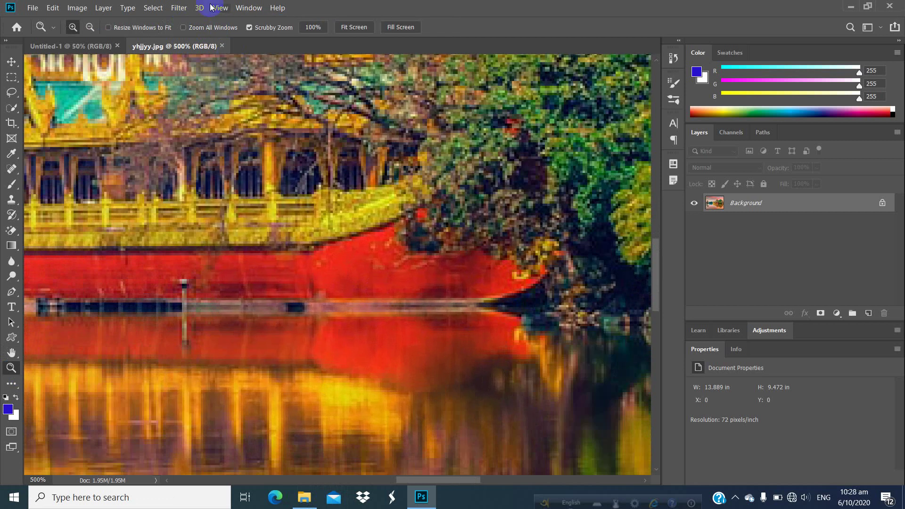
pyautogui.click(221, 8)
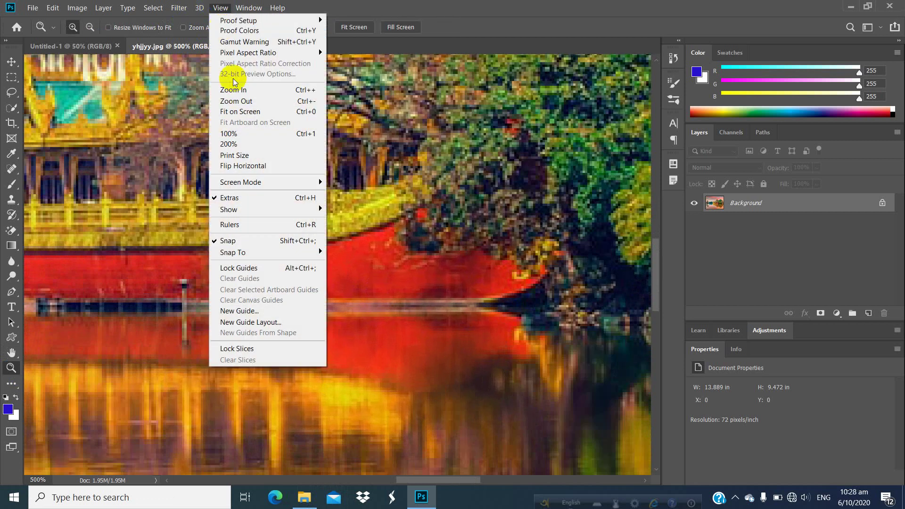
pyautogui.click(263, 90)
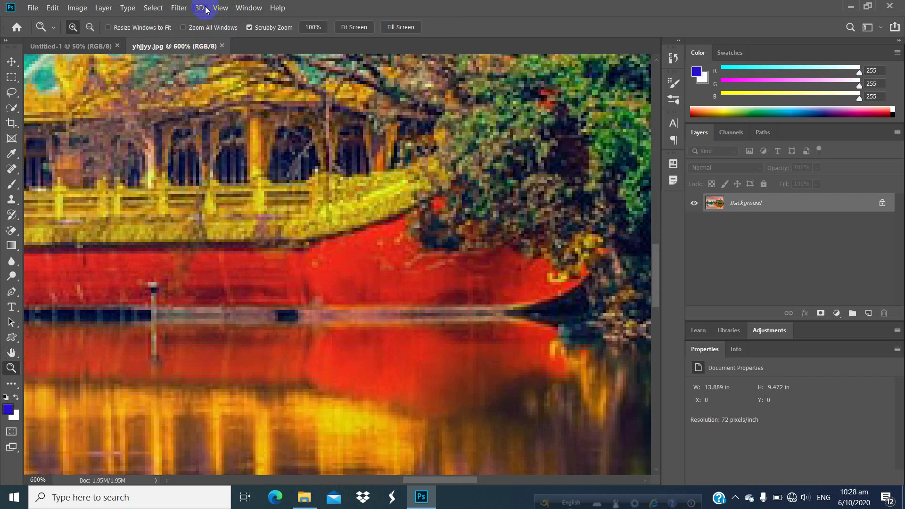
# - Zoom out in steps to 300%, and fit the whole image on screen
pyautogui.click(217, 8)
pyautogui.click(262, 101)
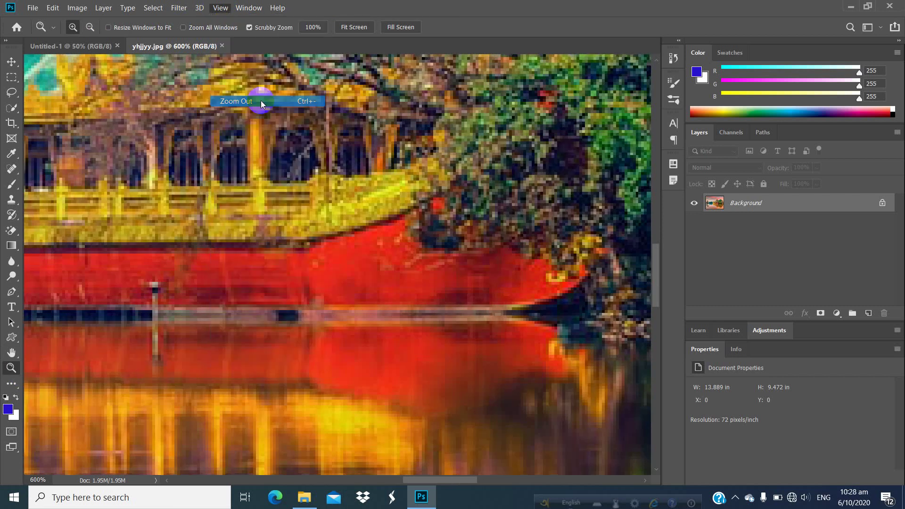
pyautogui.click(220, 8)
pyautogui.click(244, 102)
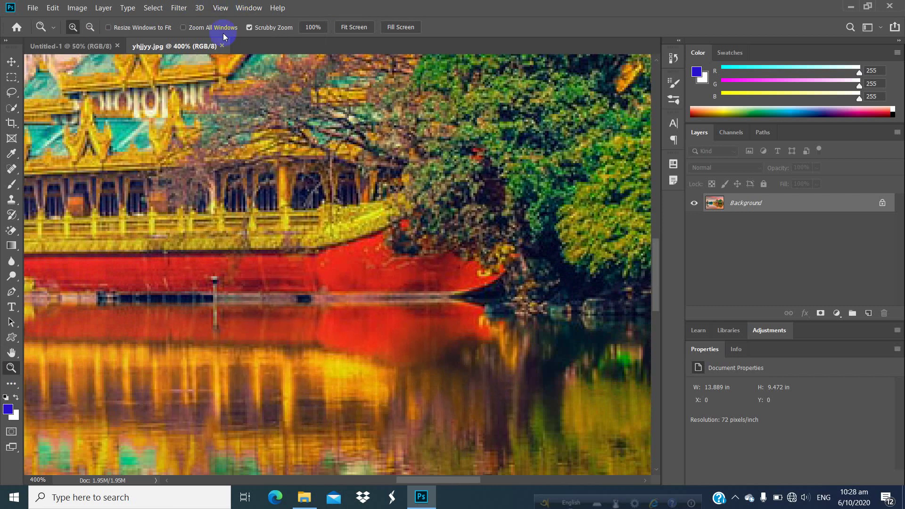
pyautogui.click(220, 8)
pyautogui.click(239, 103)
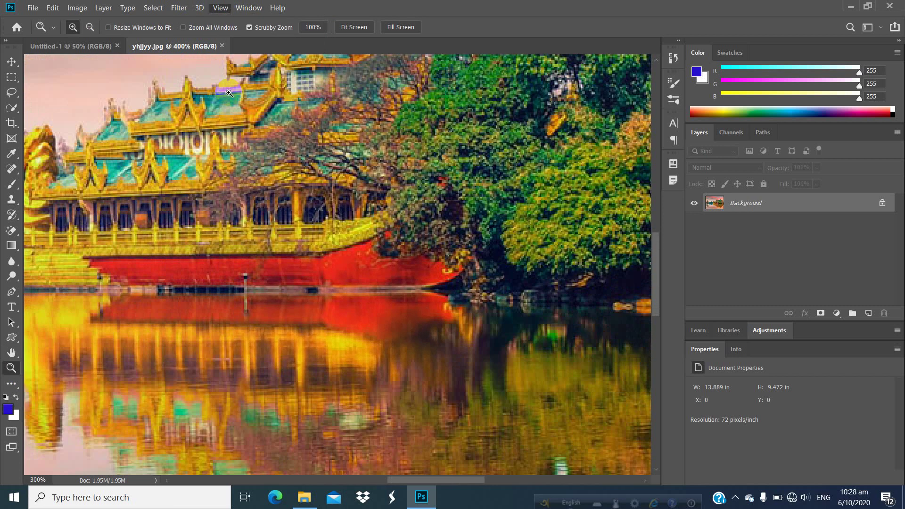
pyautogui.click(225, 12)
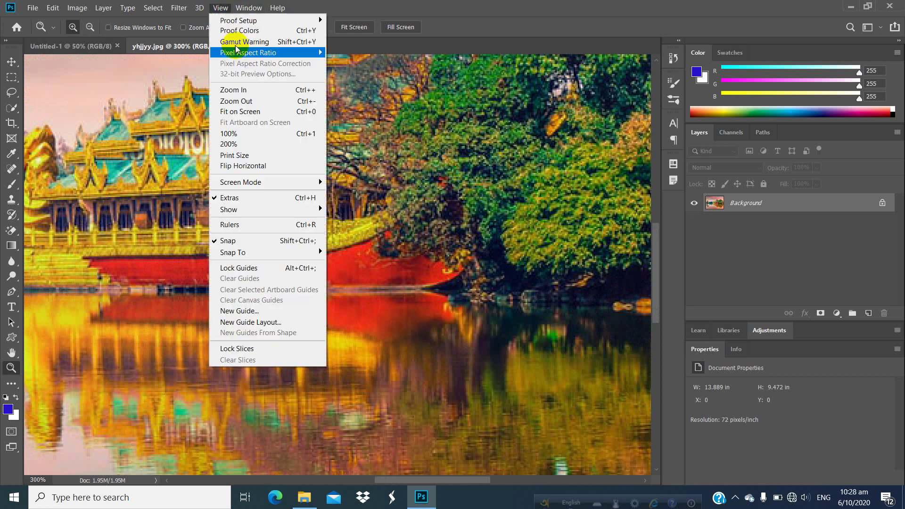
pyautogui.click(255, 111)
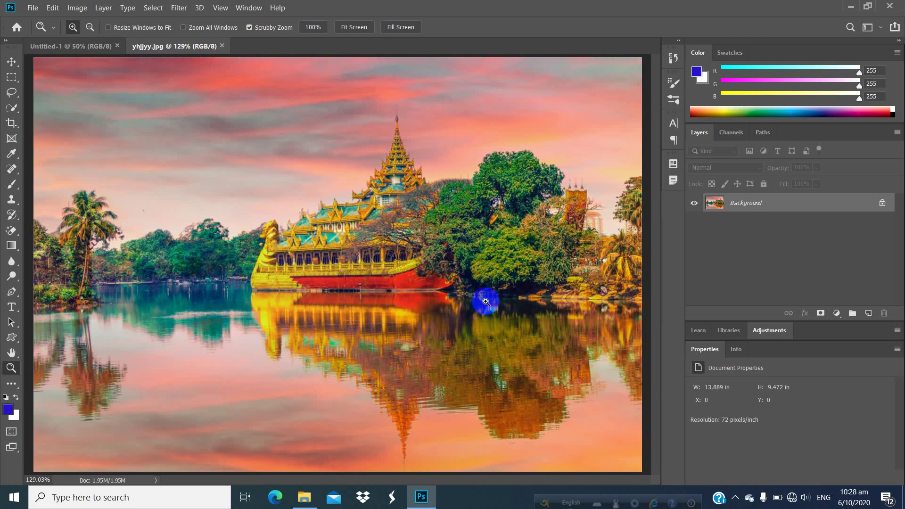
# - Switch to the Hand tool and reduce the image view to 100%
pyautogui.click(12, 354)
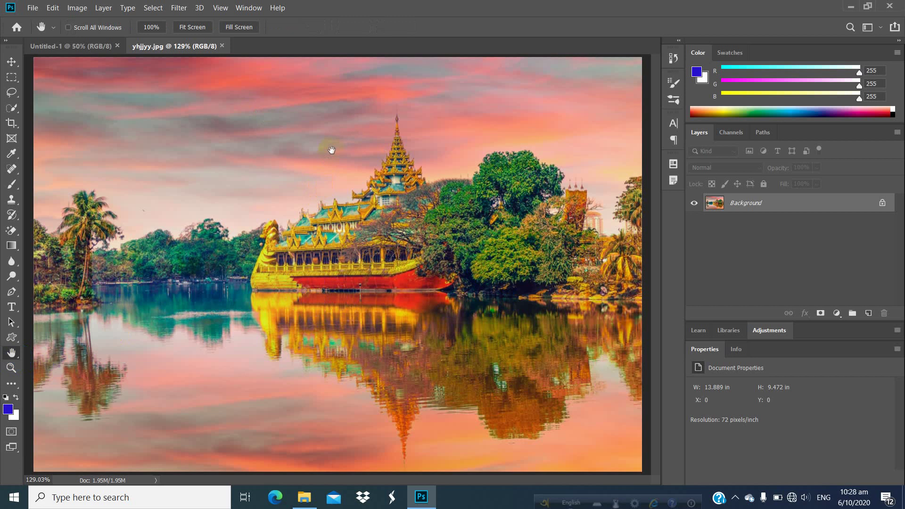
pyautogui.hotkey('ctrl', '+')
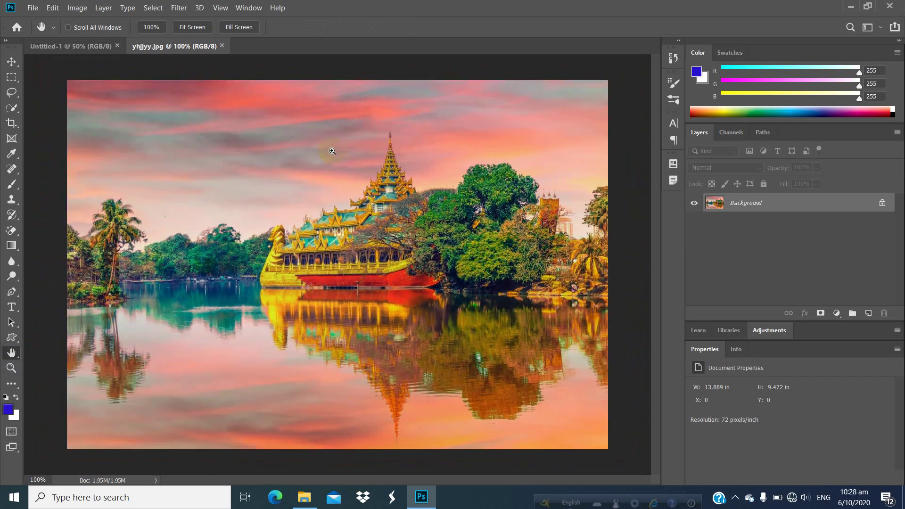
pyautogui.hotkey('ctrl', '-')
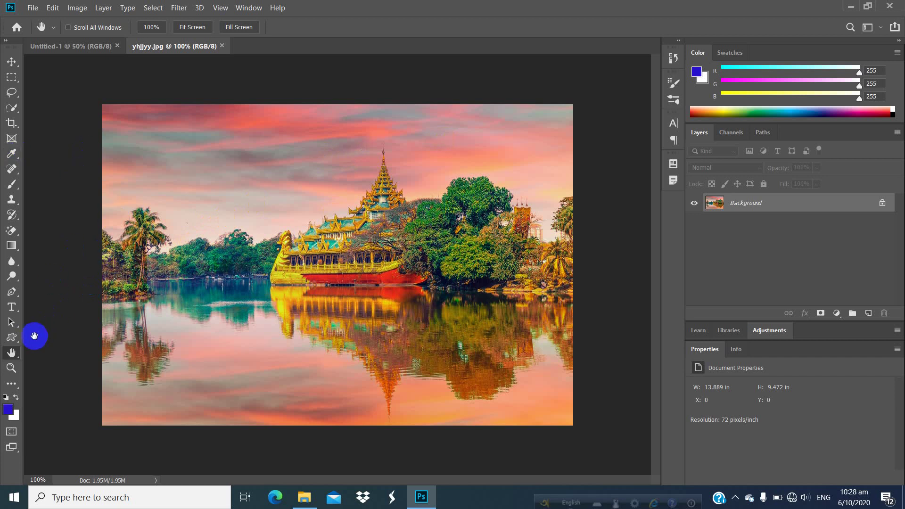
# - Switch to the Zoom tool and apply Fit on Screen to the image
pyautogui.click(9, 371)
pyautogui.click(140, 42)
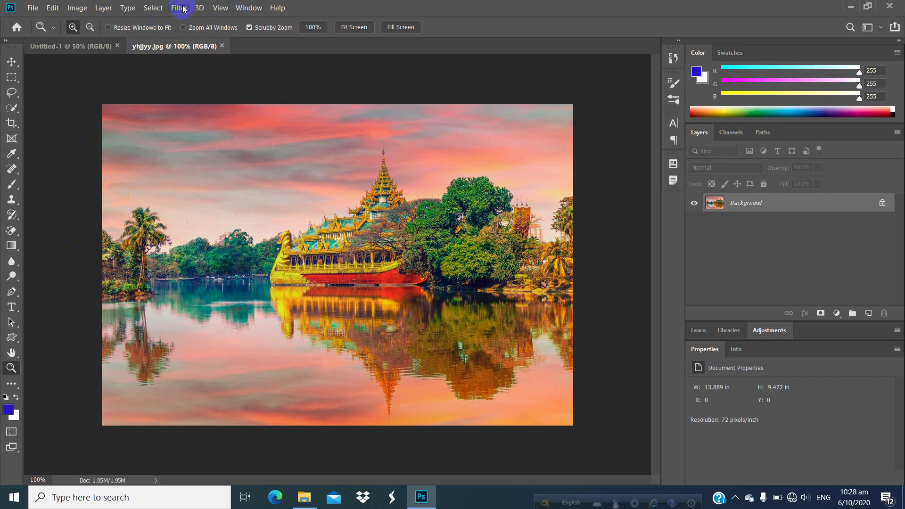
pyautogui.click(220, 8)
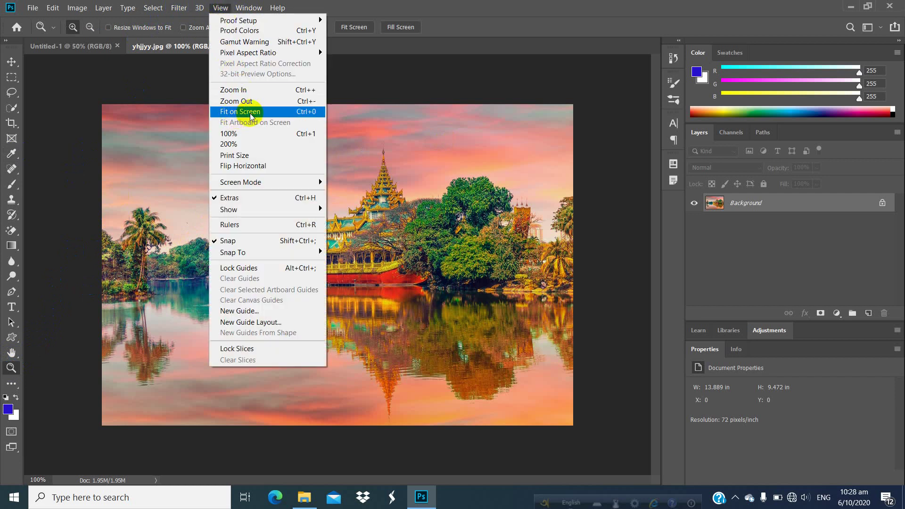
pyautogui.click(250, 113)
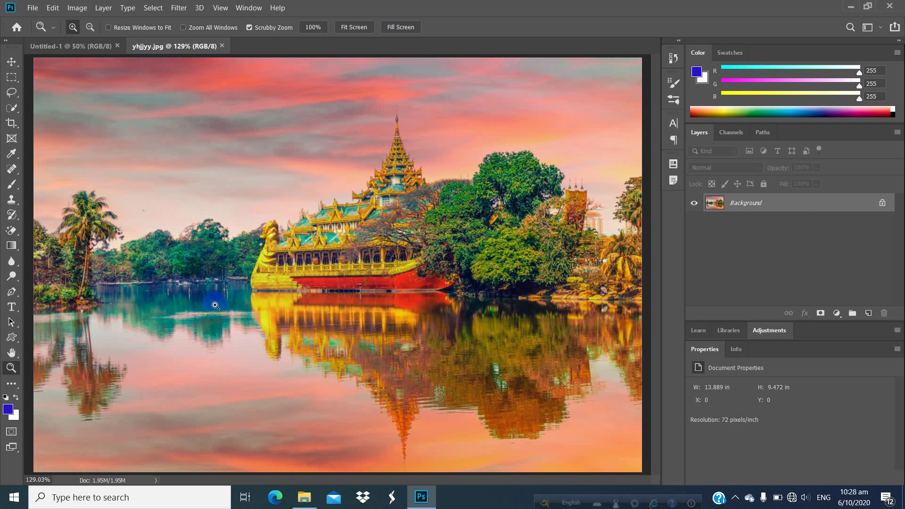
# - Magnify the boat to 400% and bring the golden spire into view
pyautogui.moveTo(207, 312); pyautogui.dragTo(207, 309)
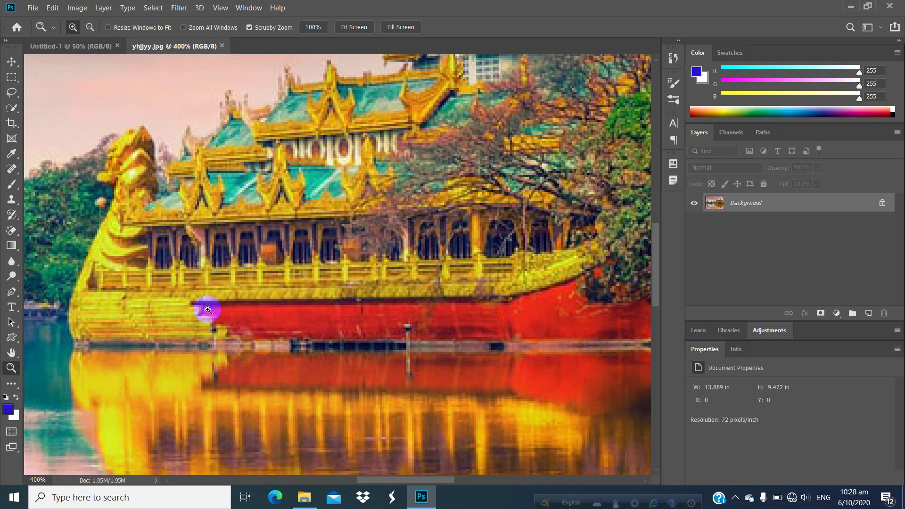
pyautogui.scroll(9, 353, 262)
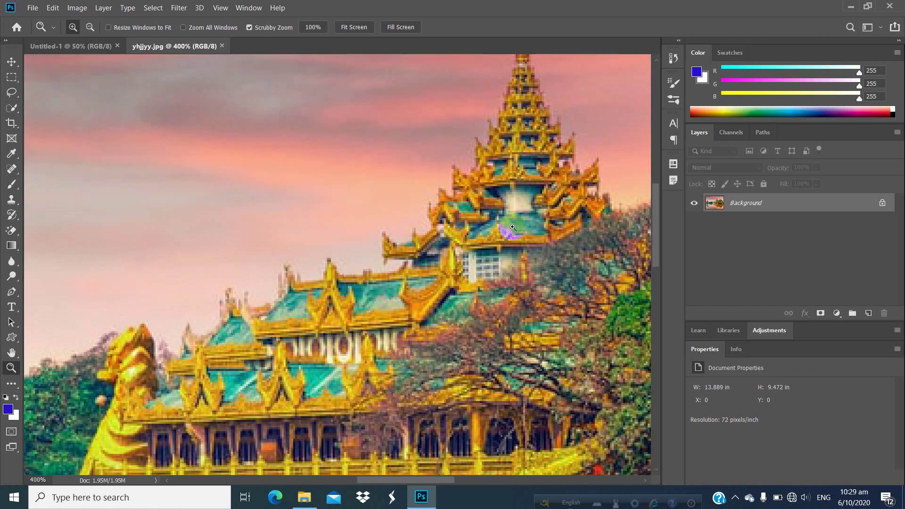
pyautogui.scroll(4, 513, 227)
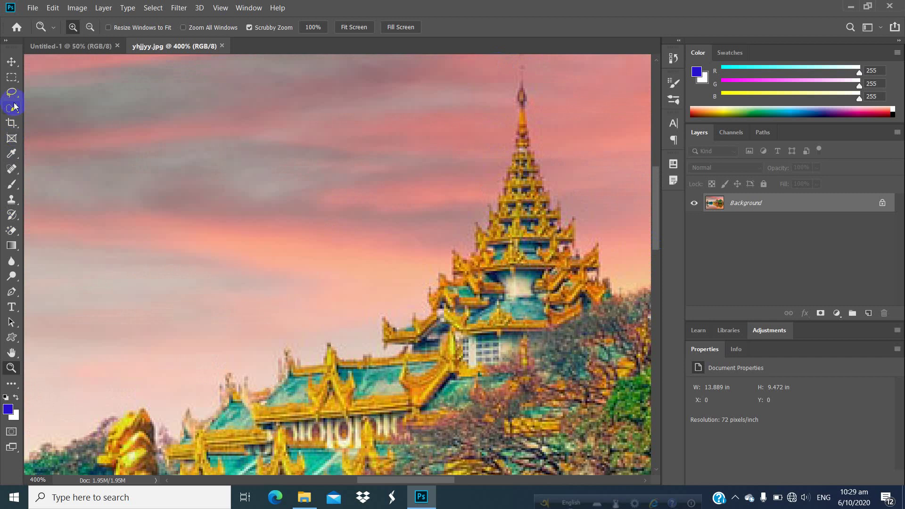
pyautogui.click(12, 139)
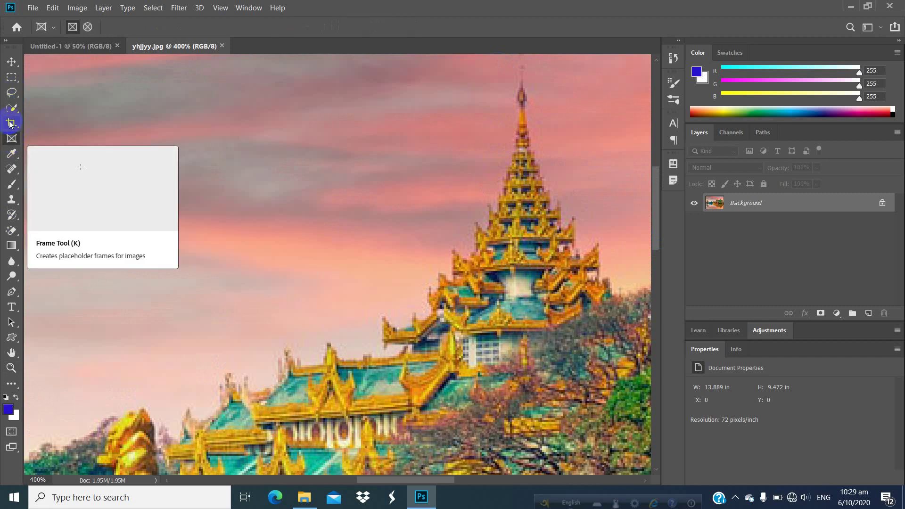
pyautogui.click(11, 123)
pyautogui.click(45, 122)
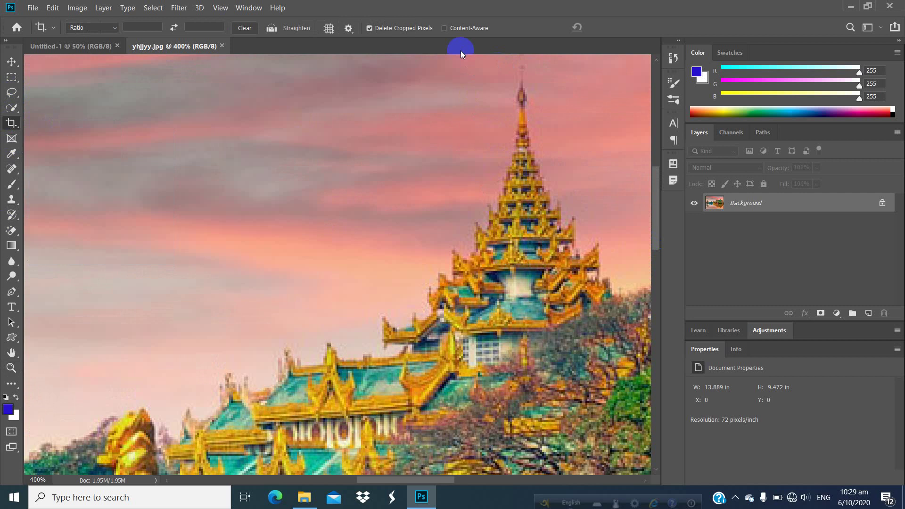
pyautogui.moveTo(461, 52); pyautogui.dragTo(385, 85)
pyautogui.moveTo(457, 43); pyautogui.dragTo(460, 51)
pyautogui.moveTo(482, 82); pyautogui.dragTo(588, 267)
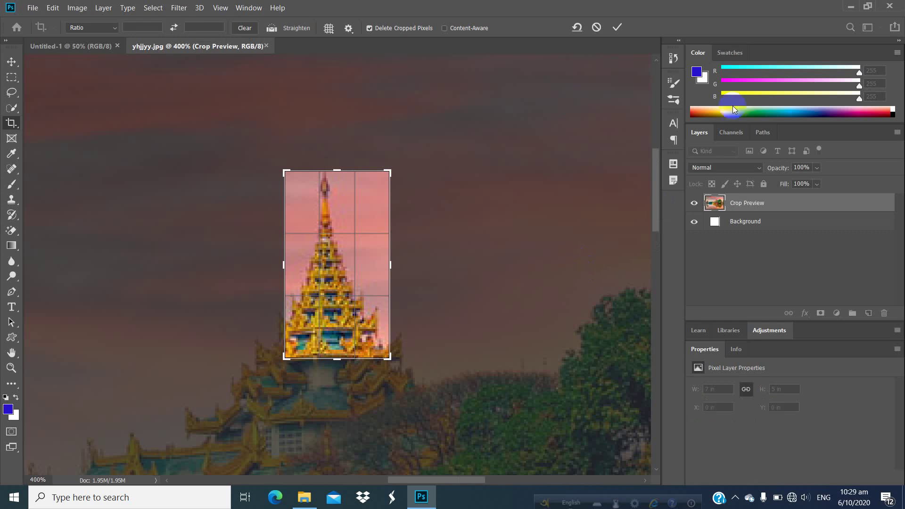
pyautogui.click(597, 27)
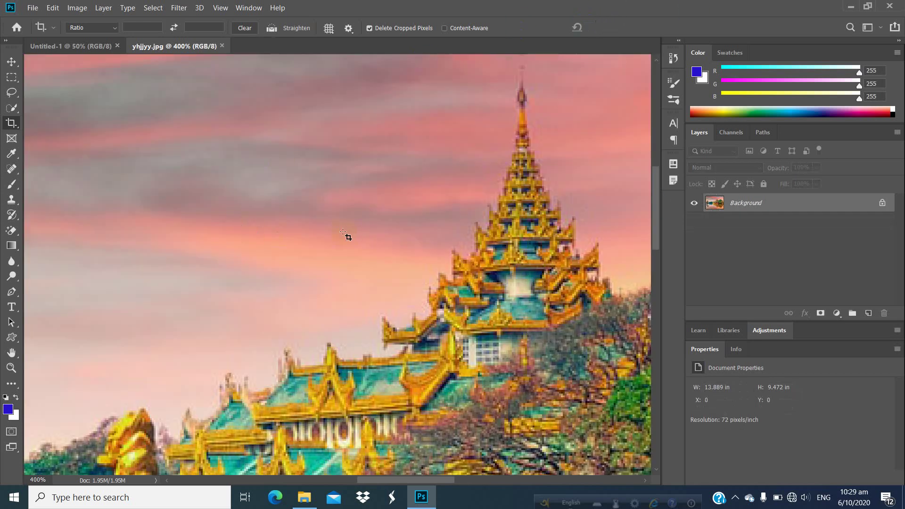
# - Draw a freehand Lasso selection around the upper part of the golden spire
pyautogui.click(7, 174)
pyautogui.click(16, 92)
pyautogui.click(51, 91)
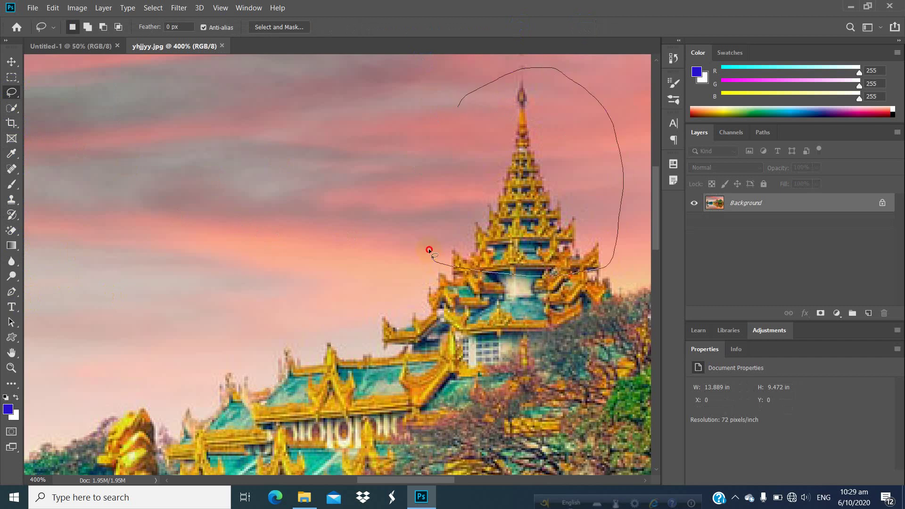
pyautogui.moveTo(460, 101); pyautogui.dragTo(460, 102)
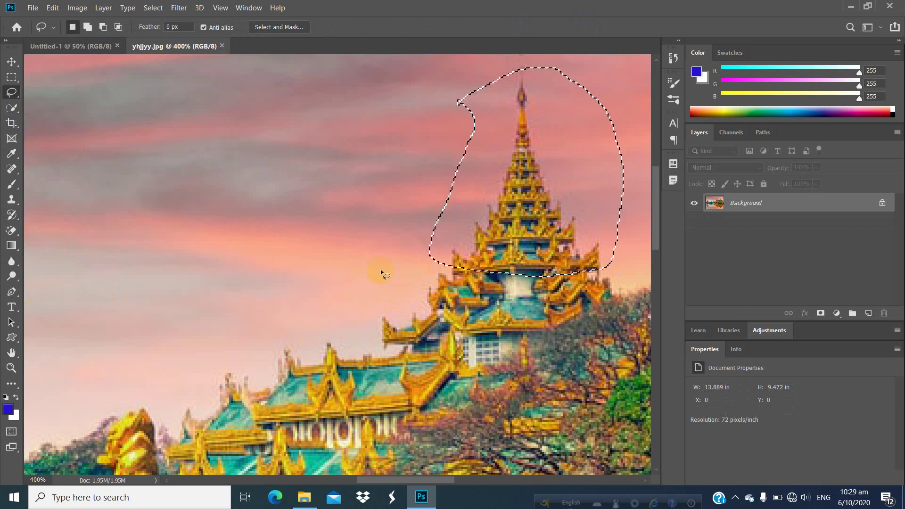
# - Add two overlapping freehand areas to the selection, covering the sky and rooftops down from the spire to the golden bird's head
pyautogui.press('shift')
pyautogui.moveTo(395, 235); pyautogui.dragTo(344, 354)
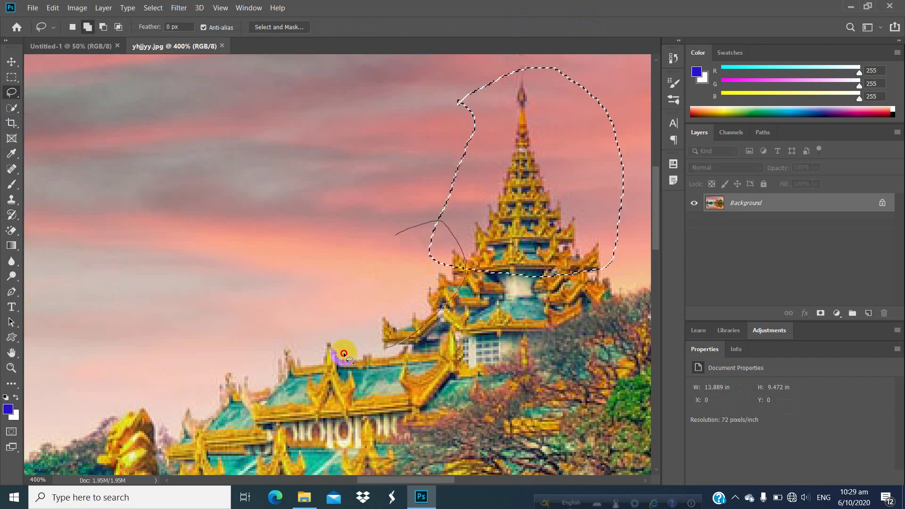
pyautogui.moveTo(410, 197); pyautogui.dragTo(401, 231)
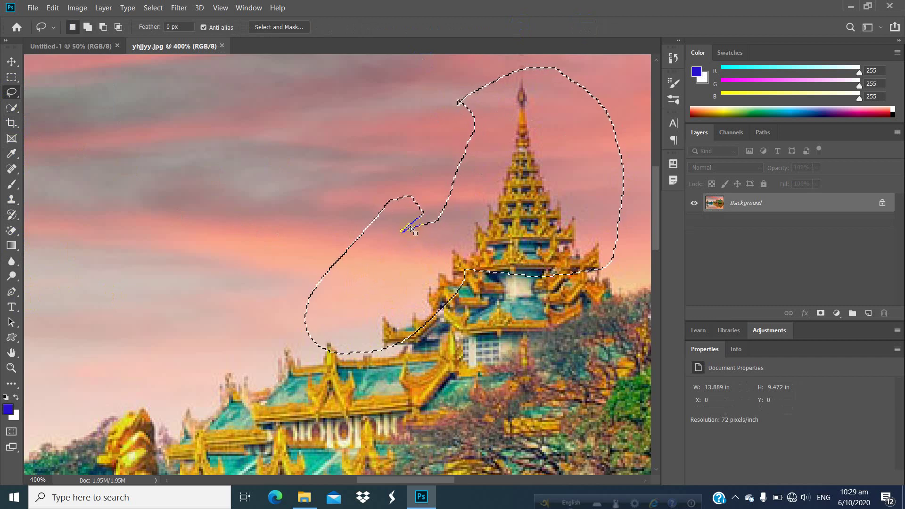
pyautogui.press('shift')
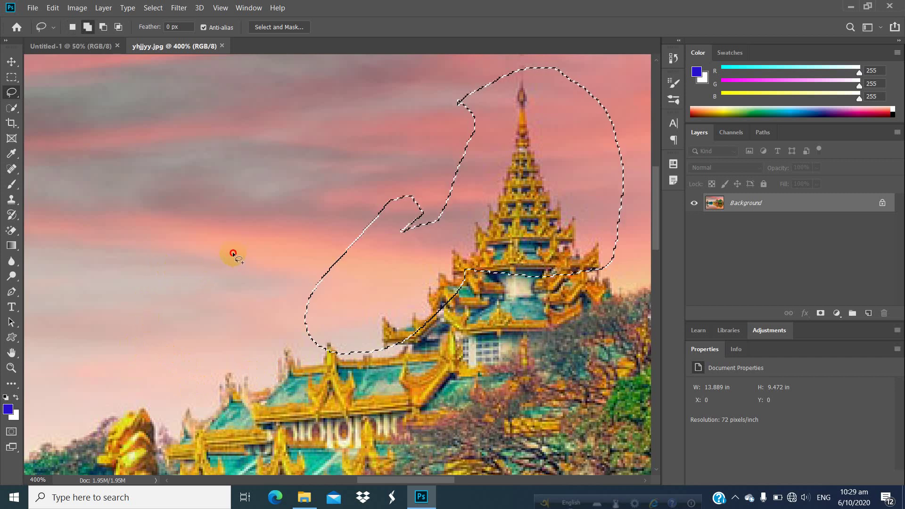
pyautogui.moveTo(110, 304)
pyautogui.mouseDown()
pyautogui.moveTo(94, 421)
pyautogui.moveTo(124, 445)
pyautogui.moveTo(159, 455)
pyautogui.moveTo(280, 418)
pyautogui.moveTo(324, 388)
pyautogui.moveTo(345, 351)
pyautogui.moveTo(329, 301)
pyautogui.mouseUp()
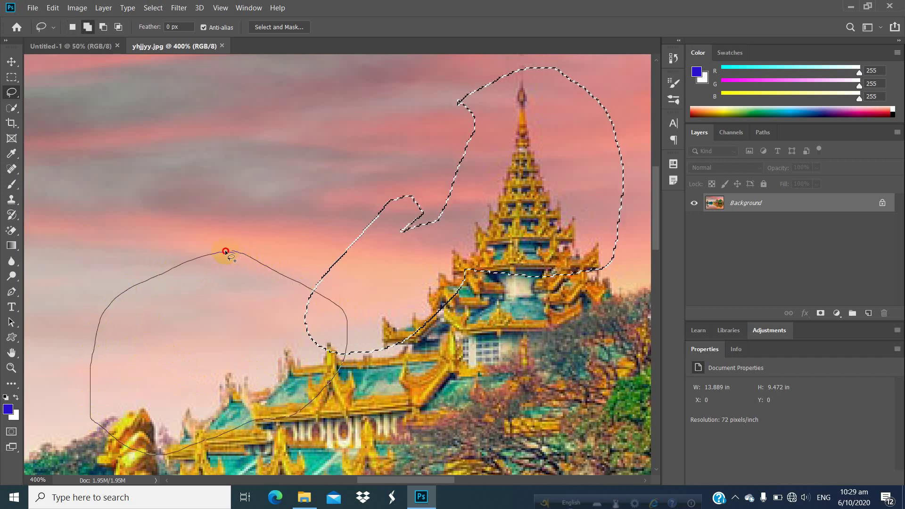
pyautogui.moveTo(226, 251); pyautogui.dragTo(221, 257)
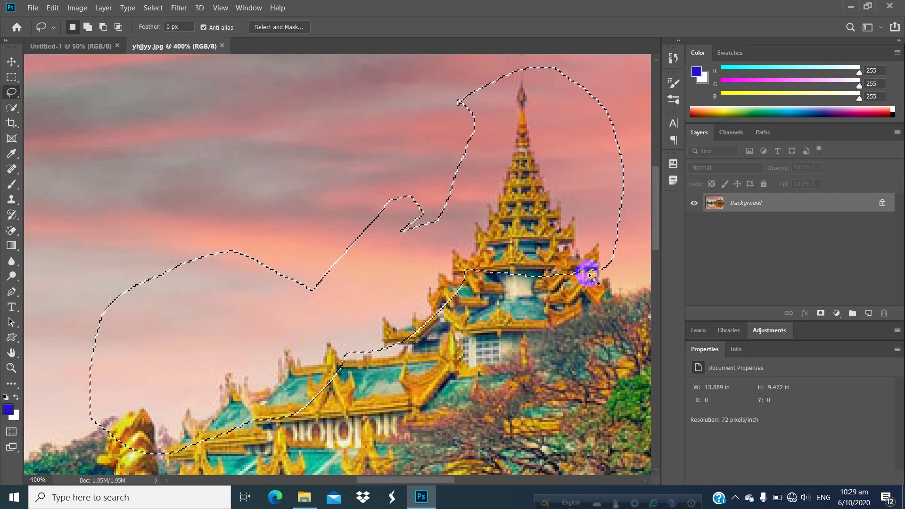
# - Extend the selection with freehand areas around the base of the spire and in the sky above the roofs
pyautogui.moveTo(613, 242)
pyautogui.mouseDown()
pyautogui.moveTo(626, 280)
pyautogui.moveTo(628, 353)
pyautogui.mouseUp()
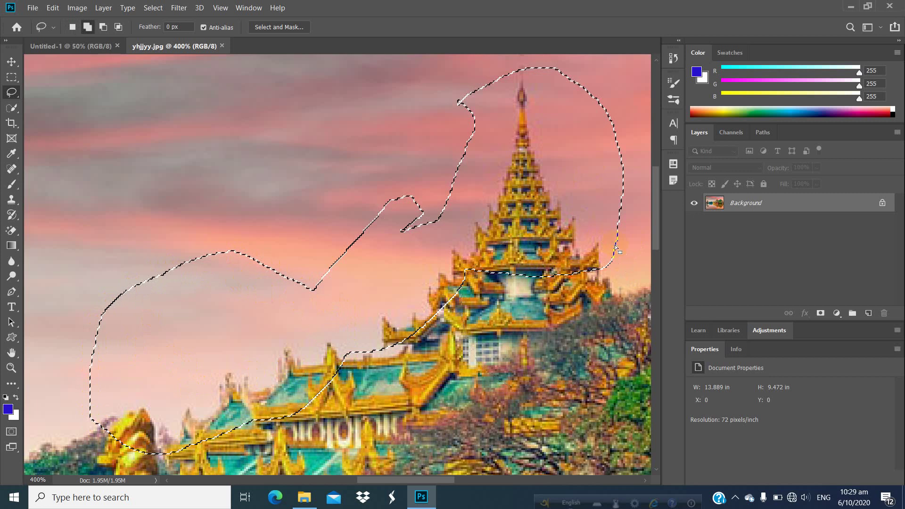
pyautogui.moveTo(615, 246); pyautogui.dragTo(614, 247)
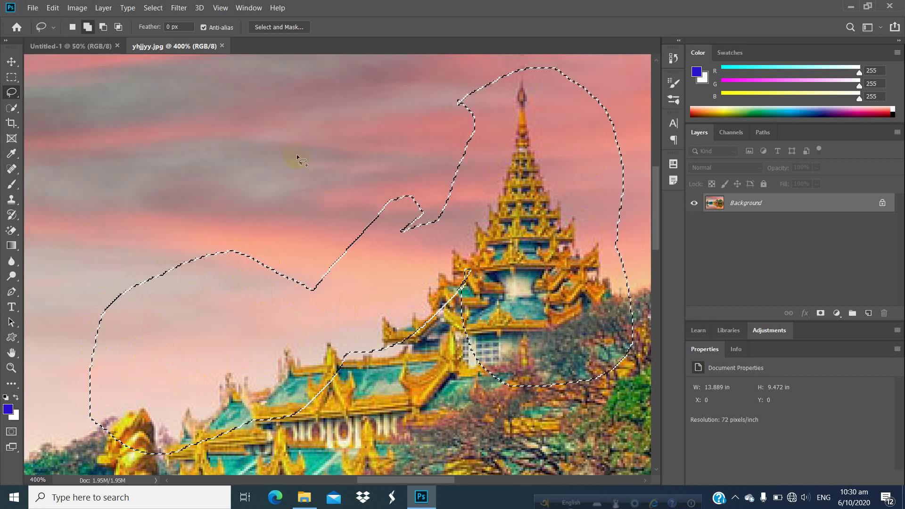
pyautogui.moveTo(309, 184)
pyautogui.mouseDown()
pyautogui.moveTo(352, 203)
pyautogui.moveTo(365, 260)
pyautogui.moveTo(309, 285)
pyautogui.moveTo(254, 212)
pyautogui.moveTo(279, 170)
pyautogui.moveTo(321, 198)
pyautogui.mouseUp()
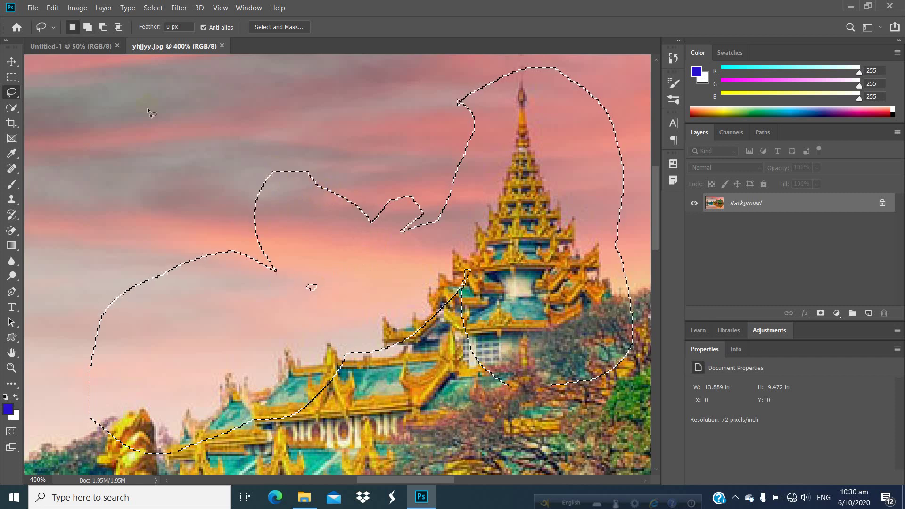
# - Set the Lasso to Add to selection, fill the small unselected gap, and include a tall oval patch of sky
pyautogui.click(88, 27)
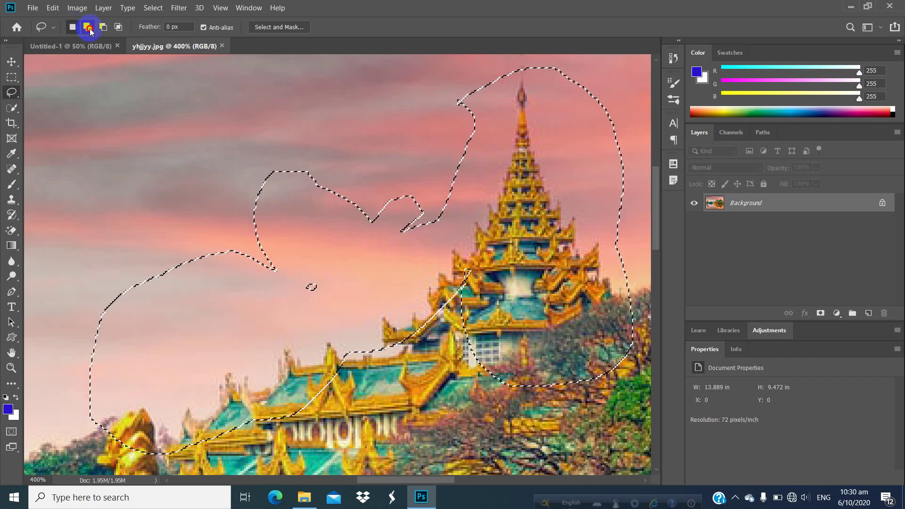
pyautogui.moveTo(319, 271)
pyautogui.mouseDown()
pyautogui.moveTo(330, 311)
pyautogui.moveTo(294, 286)
pyautogui.mouseUp()
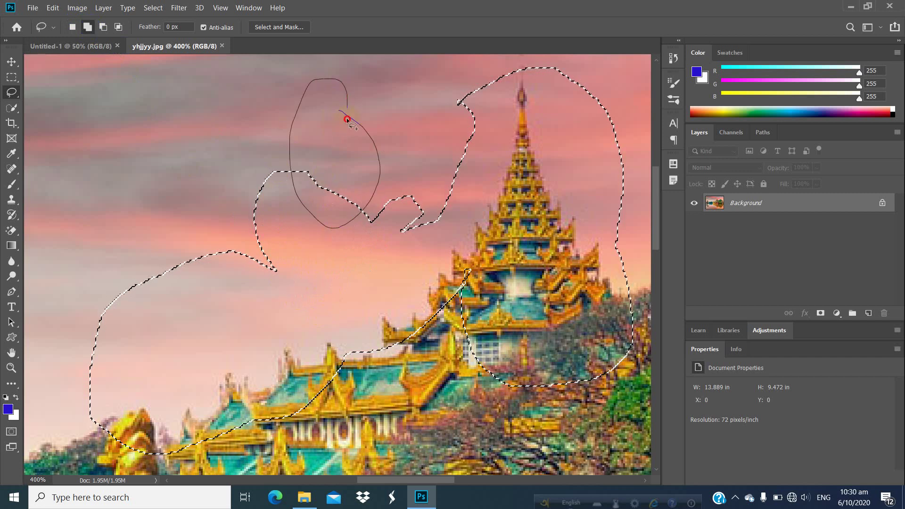
pyautogui.moveTo(349, 120); pyautogui.dragTo(348, 115)
# - Set the Lasso to Subtract from selection and remove the raised sky area and the small leftover patch above it
pyautogui.click(103, 26)
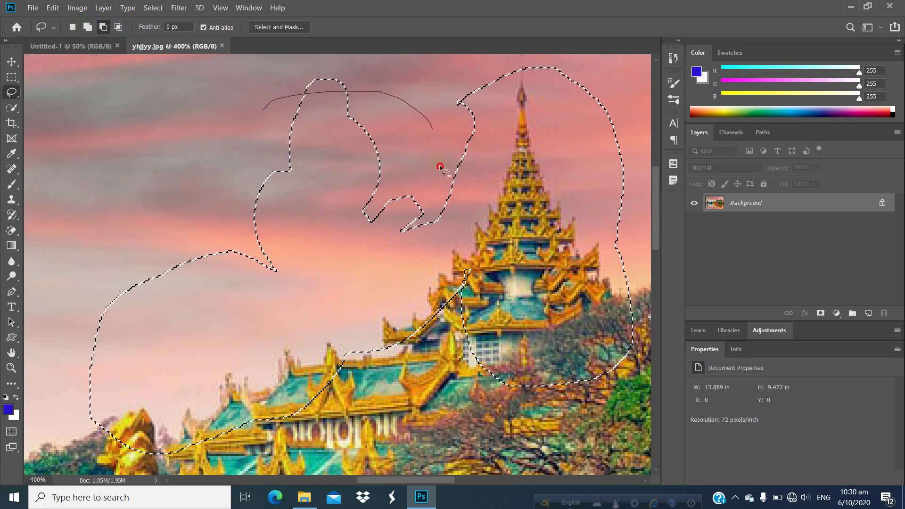
pyautogui.moveTo(157, 164); pyautogui.dragTo(228, 145)
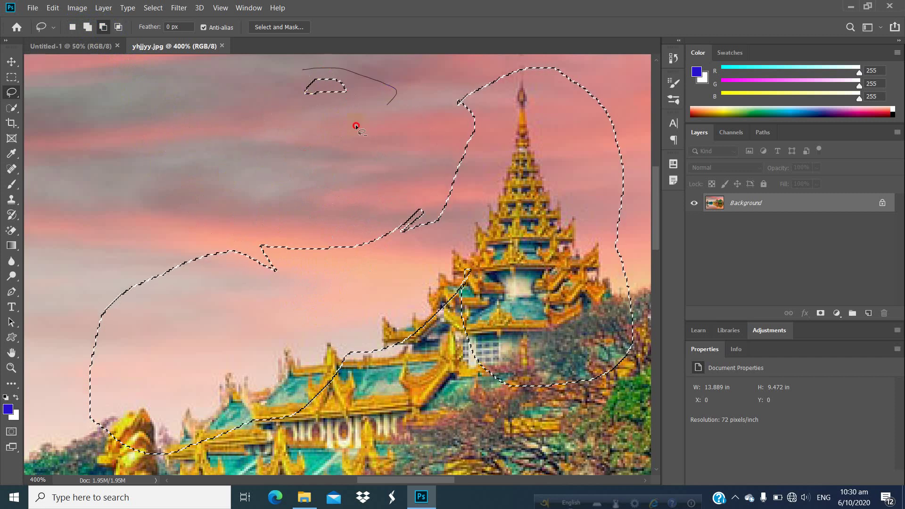
pyautogui.moveTo(292, 64); pyautogui.dragTo(292, 62)
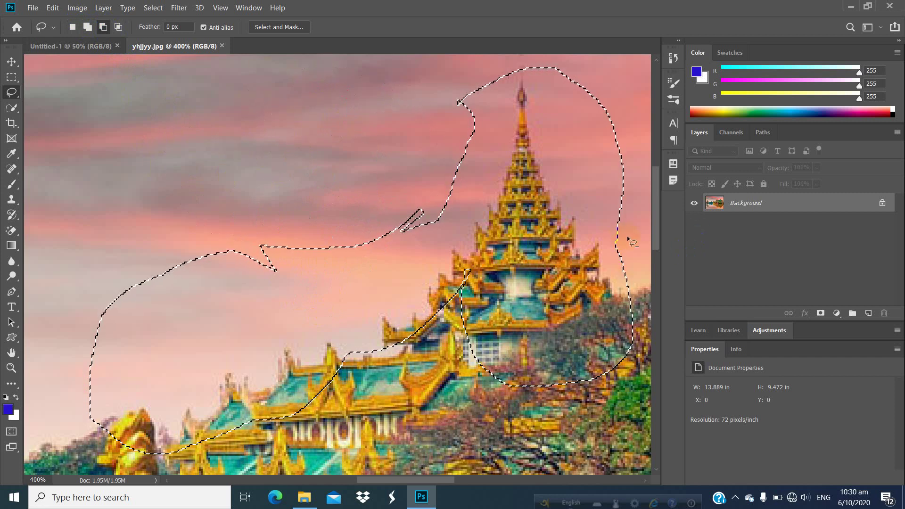
# - Subtract a freehand area covering the base of the spire and the trees beside it
pyautogui.moveTo(632, 232); pyautogui.dragTo(466, 309)
pyautogui.moveTo(467, 413)
pyautogui.mouseDown()
pyautogui.moveTo(548, 417)
pyautogui.moveTo(599, 404)
pyautogui.moveTo(625, 380)
pyautogui.moveTo(634, 345)
pyautogui.mouseUp()
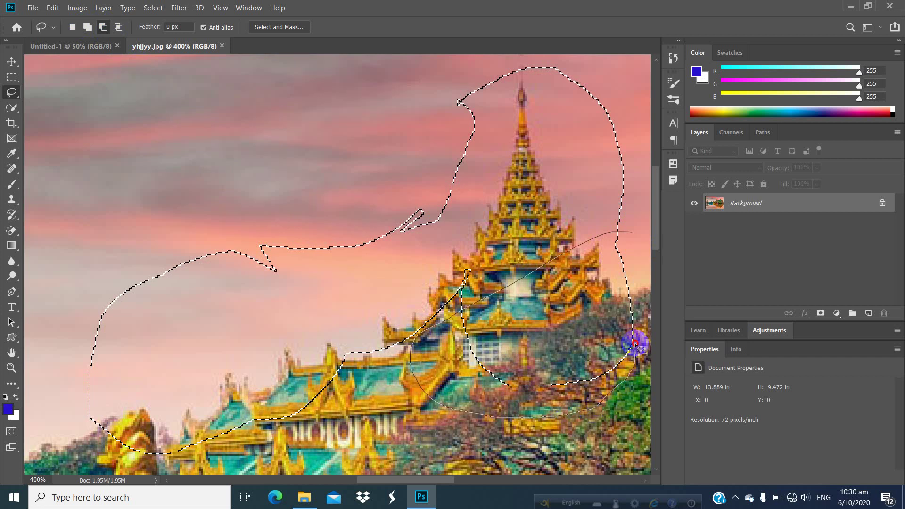
pyautogui.moveTo(632, 232); pyautogui.dragTo(630, 230)
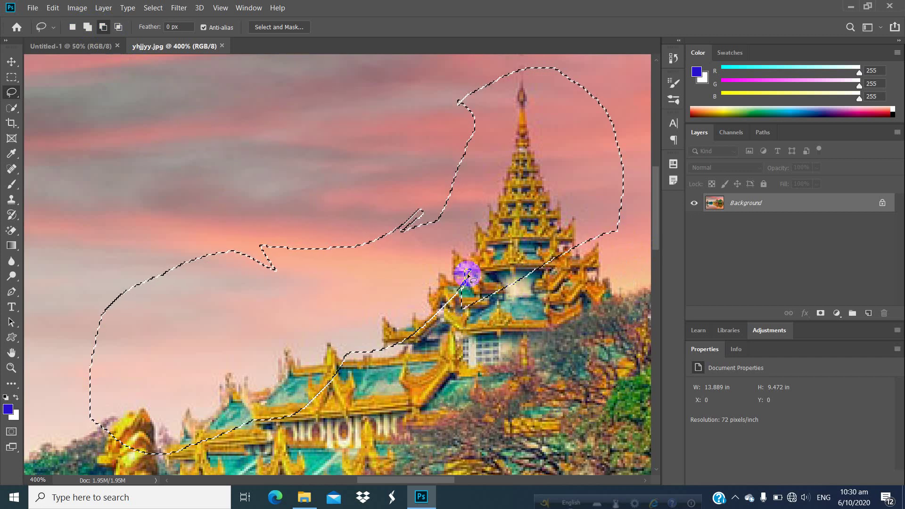
# - Subtract the rest of the spire and its surrounding sky from the selection, including the tiny leftover fragment beside it
pyautogui.scroll(-2, 441, 250)
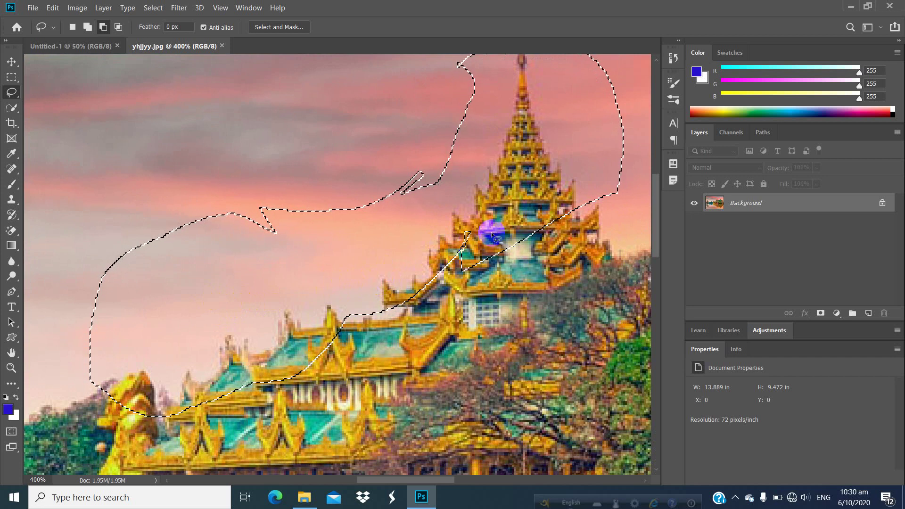
pyautogui.scroll(-3, 464, 228)
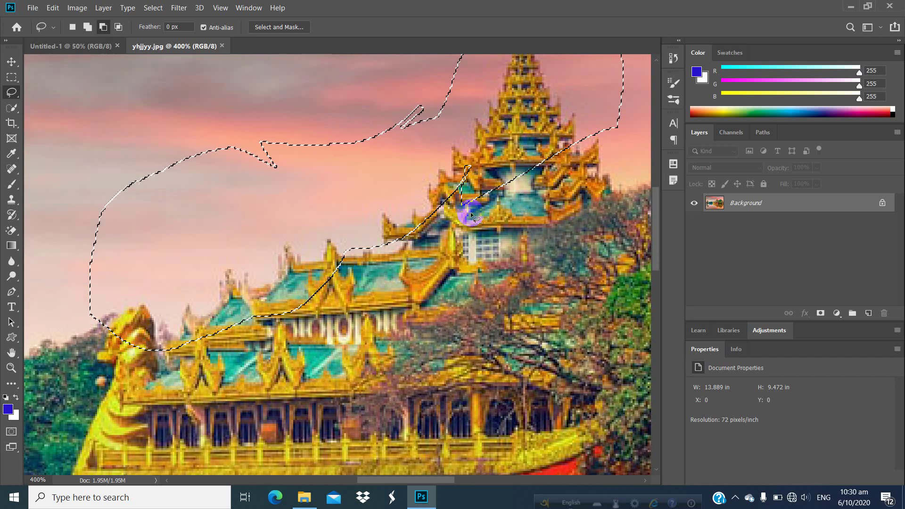
pyautogui.scroll(3, 472, 214)
pyautogui.scroll(2, 479, 222)
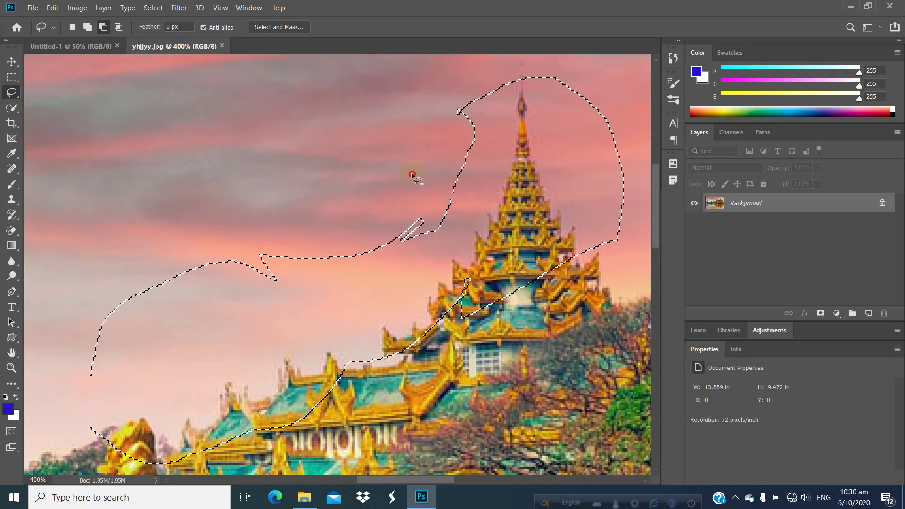
pyautogui.moveTo(413, 173)
pyautogui.mouseDown()
pyautogui.moveTo(627, 377)
pyautogui.moveTo(644, 196)
pyautogui.mouseUp()
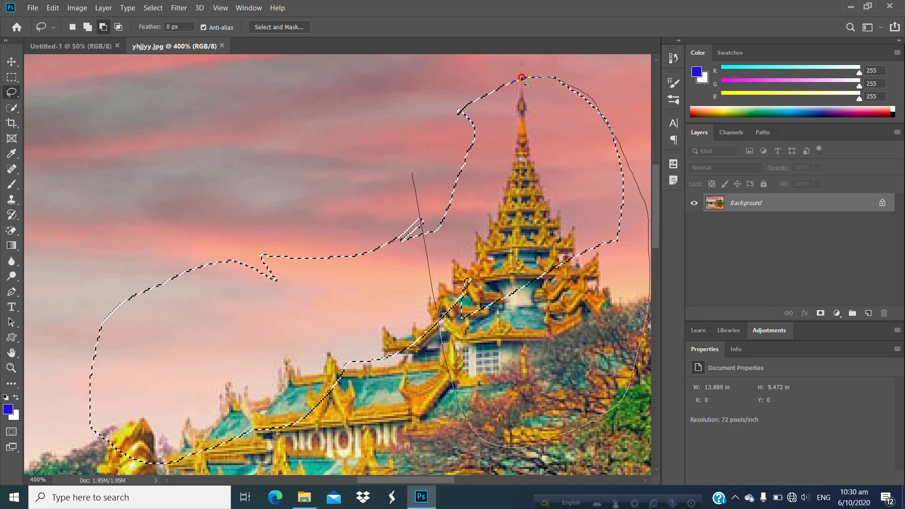
pyautogui.moveTo(424, 206); pyautogui.dragTo(420, 211)
pyautogui.moveTo(599, 88); pyautogui.dragTo(637, 161)
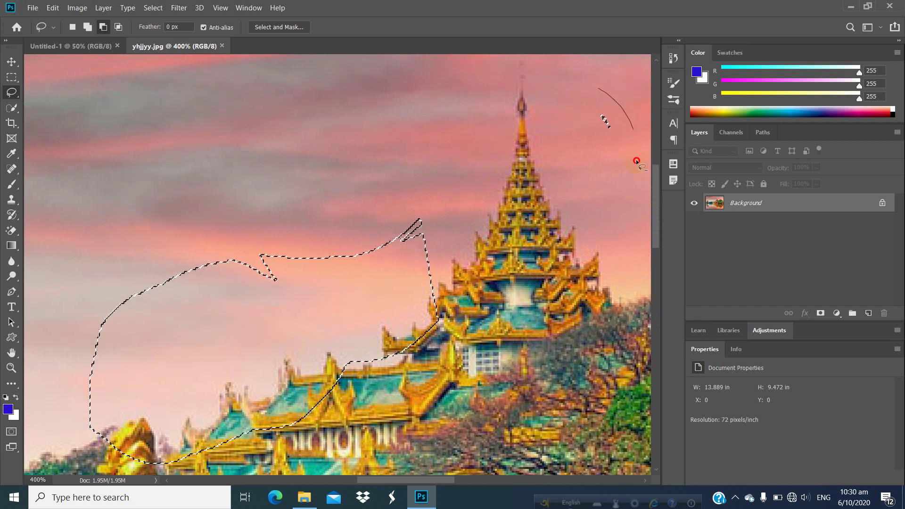
pyautogui.moveTo(603, 73); pyautogui.dragTo(603, 73)
# - Subtract a large freehand area enclosing the whole remaining selection over the sky and rooftops, and dismiss the warning
pyautogui.moveTo(264, 186)
pyautogui.mouseDown()
pyautogui.moveTo(61, 285)
pyautogui.moveTo(31, 377)
pyautogui.moveTo(73, 507)
pyautogui.moveTo(133, 495)
pyautogui.moveTo(435, 392)
pyautogui.moveTo(482, 243)
pyautogui.moveTo(388, 183)
pyautogui.mouseUp()
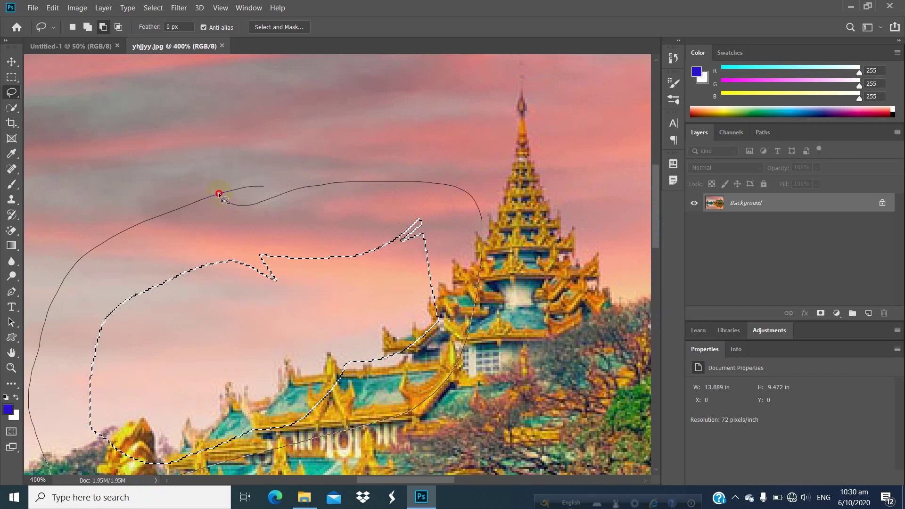
pyautogui.moveTo(220, 194); pyautogui.dragTo(214, 196)
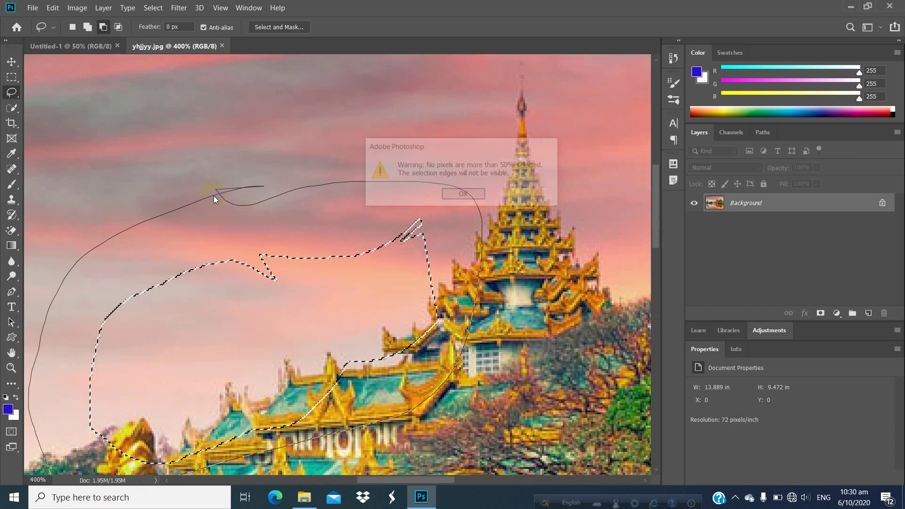
pyautogui.click(472, 197)
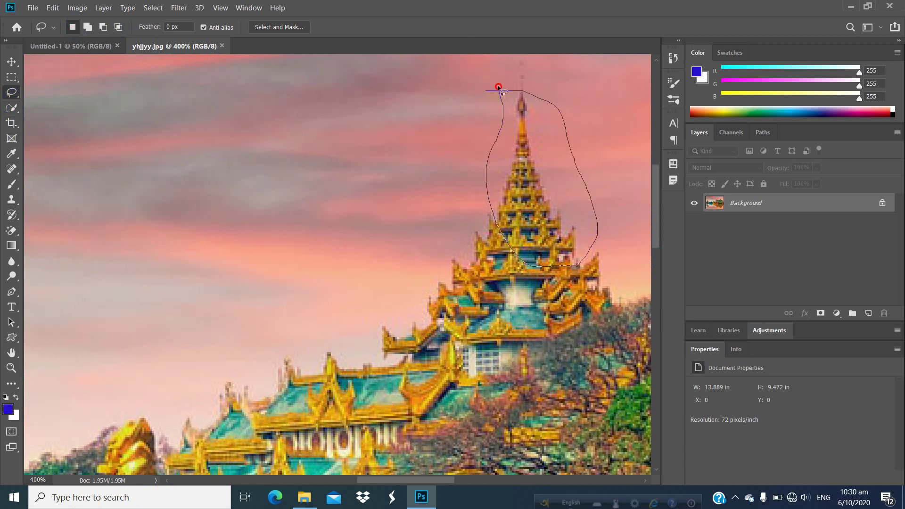
# - Draw a new freehand Lasso selection around the upper spire and paste a copy of it into the Untitled-1 document
pyautogui.moveTo(498, 87); pyautogui.dragTo(499, 88)
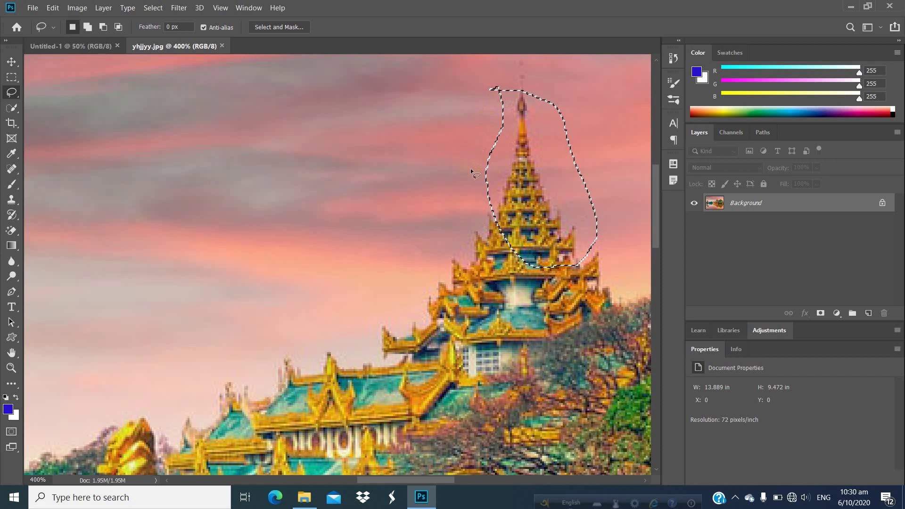
pyautogui.click(91, 41)
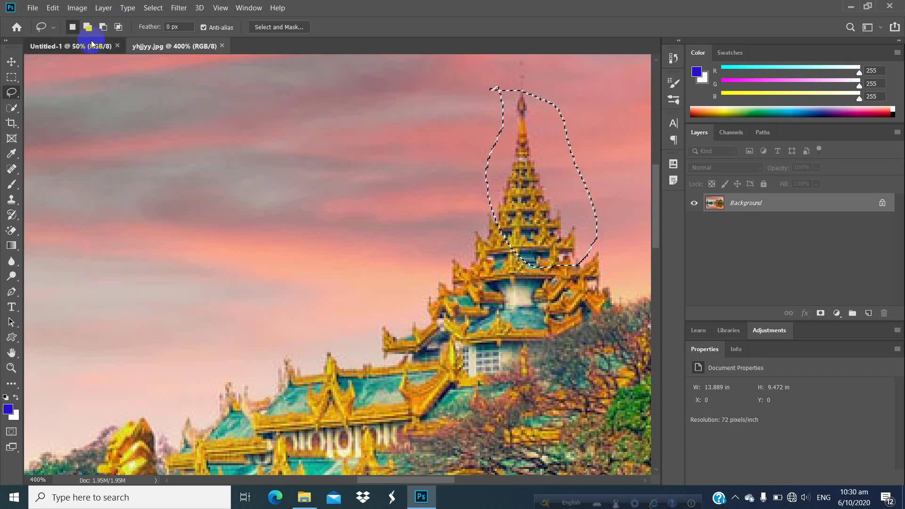
pyautogui.hotkey('ctrl', 'v')
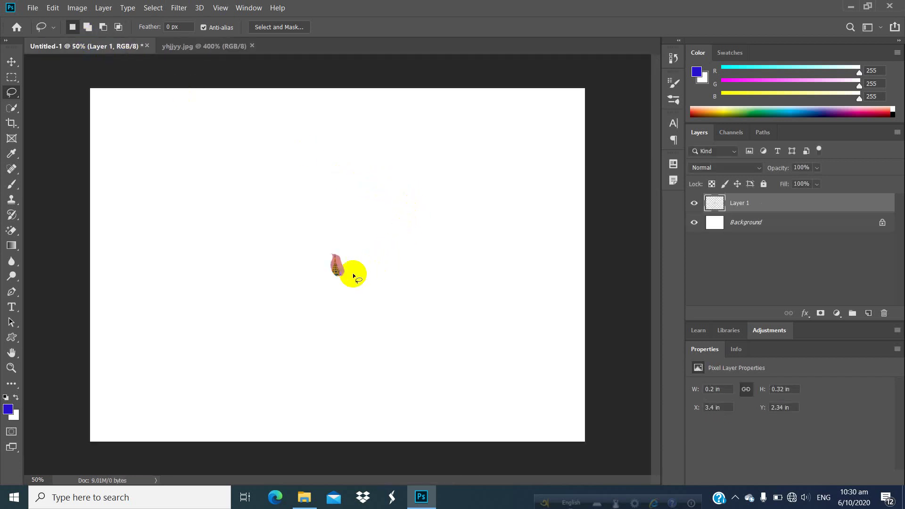
# - Examine the pasted spire cutout up close at 600%, and fit the whole canvas on screen again
pyautogui.hotkey('ctrl', '+')
pyautogui.hotkey('ctrl', '+')
pyautogui.hotkey('ctrl', '+')
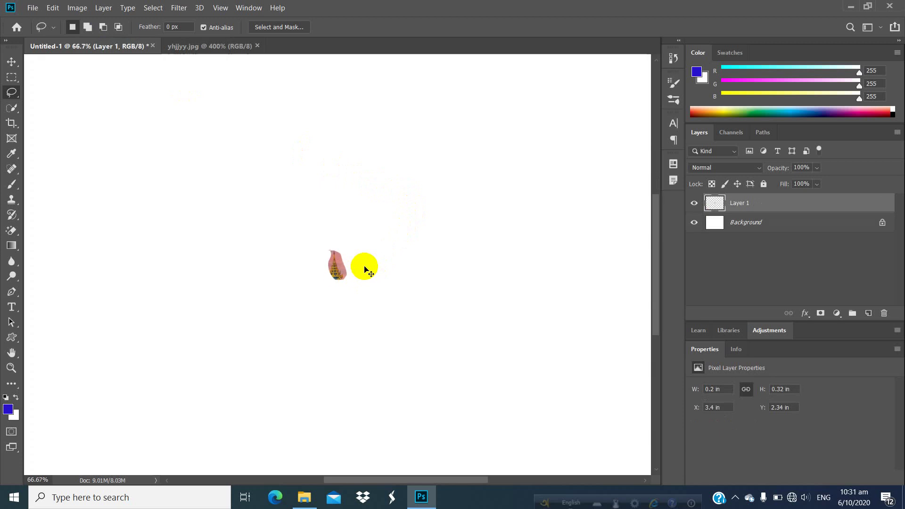
pyautogui.click(13, 372)
pyautogui.click(341, 275)
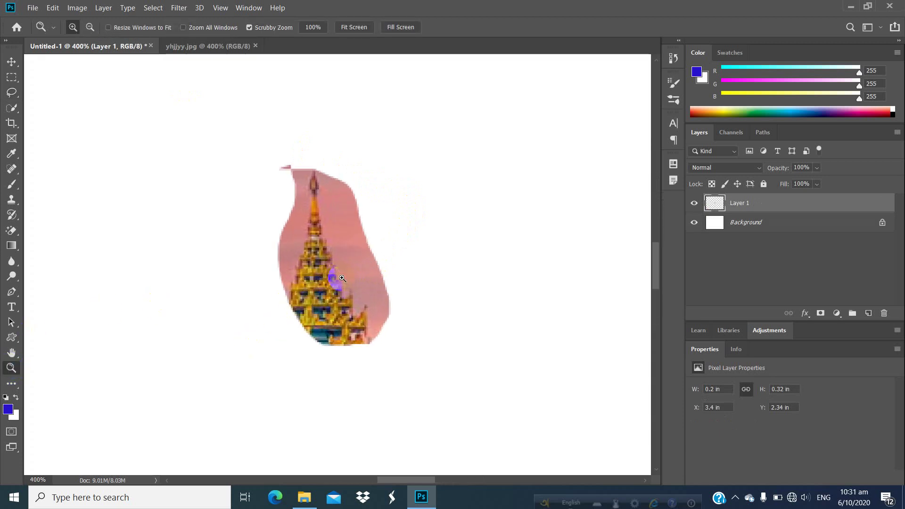
pyautogui.doubleClick(342, 278)
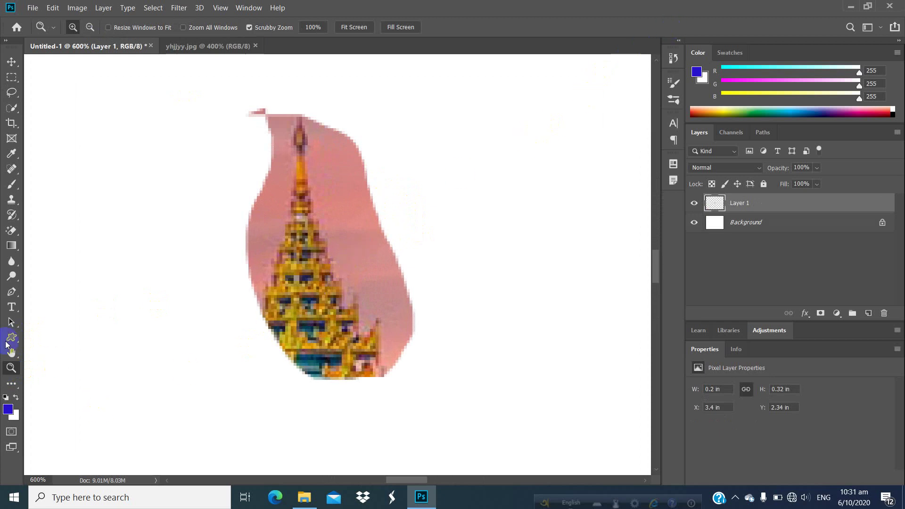
pyautogui.click(12, 354)
pyautogui.moveTo(168, 299); pyautogui.dragTo(6, 295)
pyautogui.moveTo(247, 248); pyautogui.dragTo(748, 169)
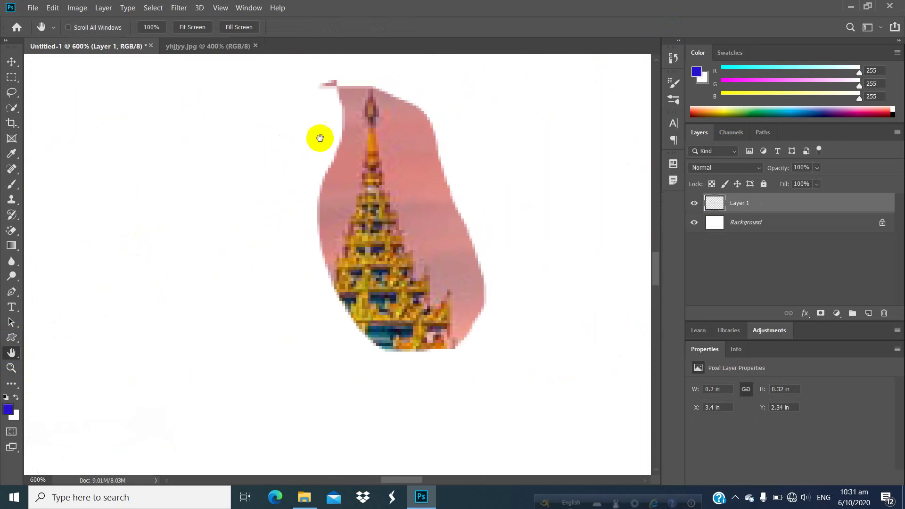
pyautogui.click(220, 14)
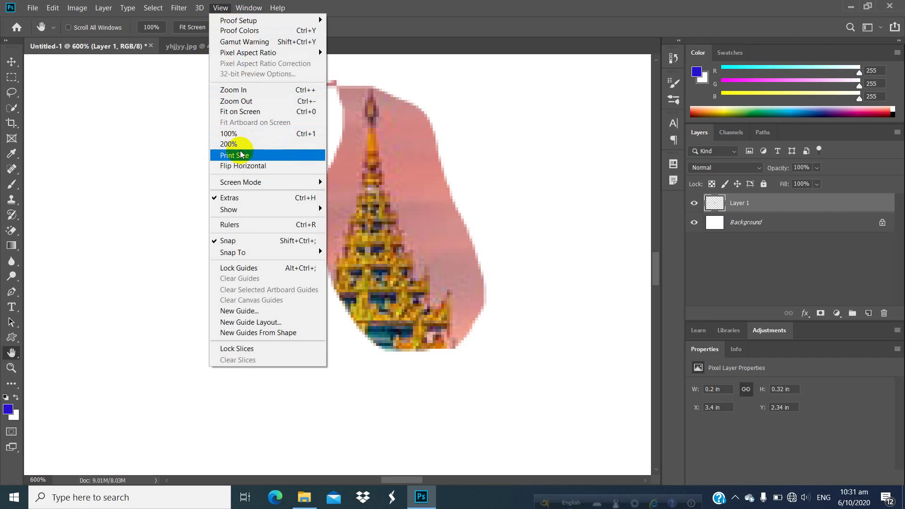
pyautogui.click(255, 111)
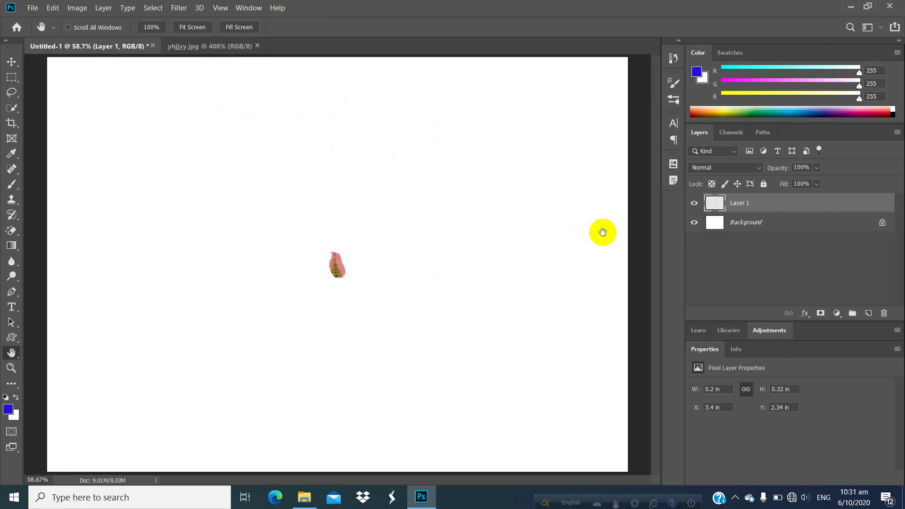
# - Open the image images (11) from the Image photoshop folder
pyautogui.click(202, 45)
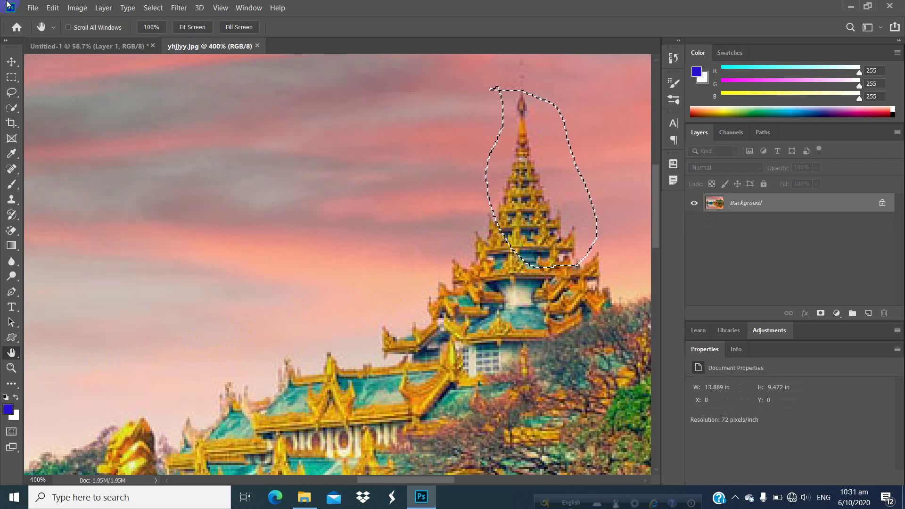
pyautogui.click(31, 6)
pyautogui.click(42, 28)
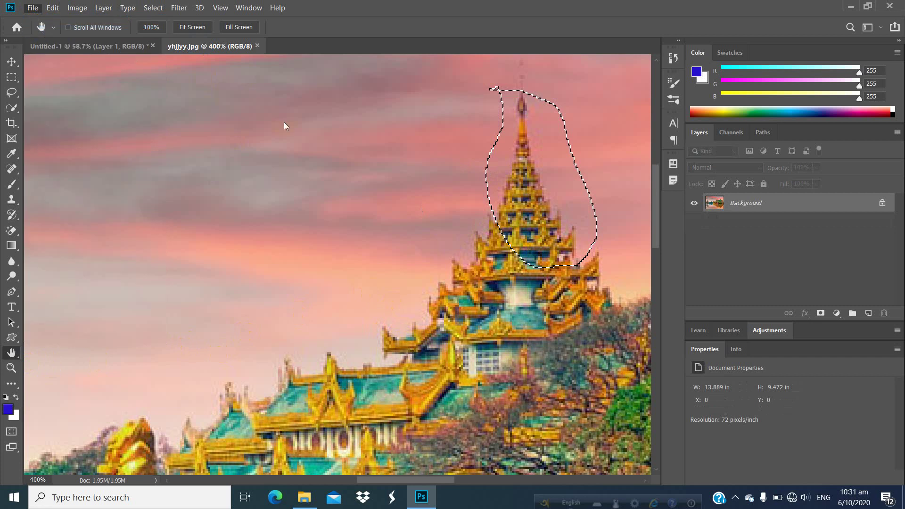
pyautogui.scroll(-10, 337, 158)
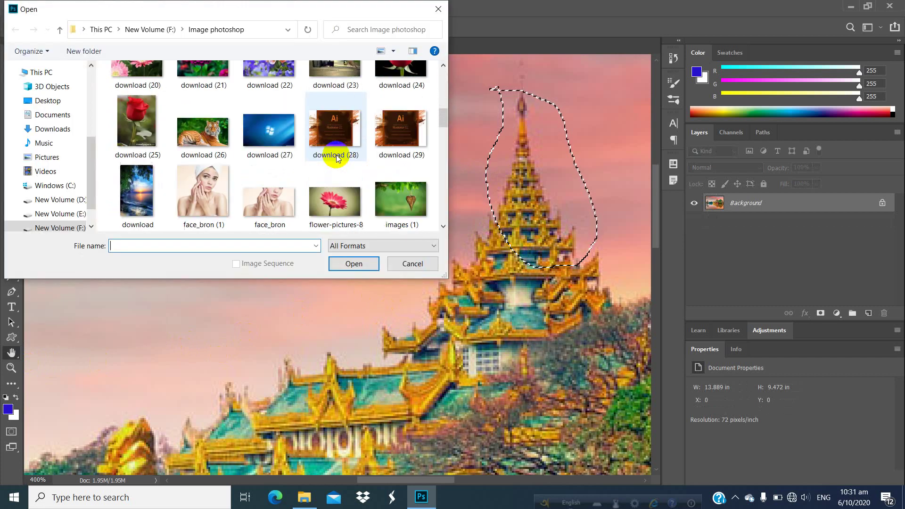
pyautogui.scroll(-2, 338, 157)
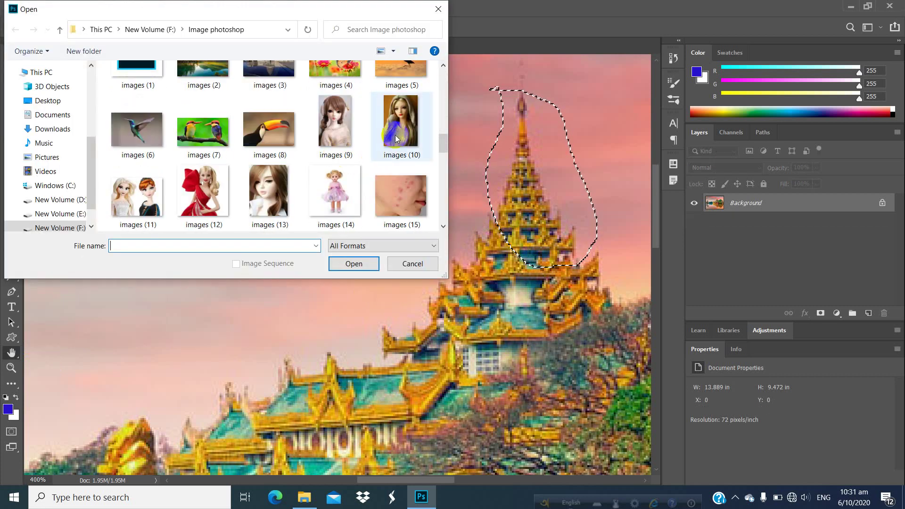
pyautogui.scroll(-1, 245, 188)
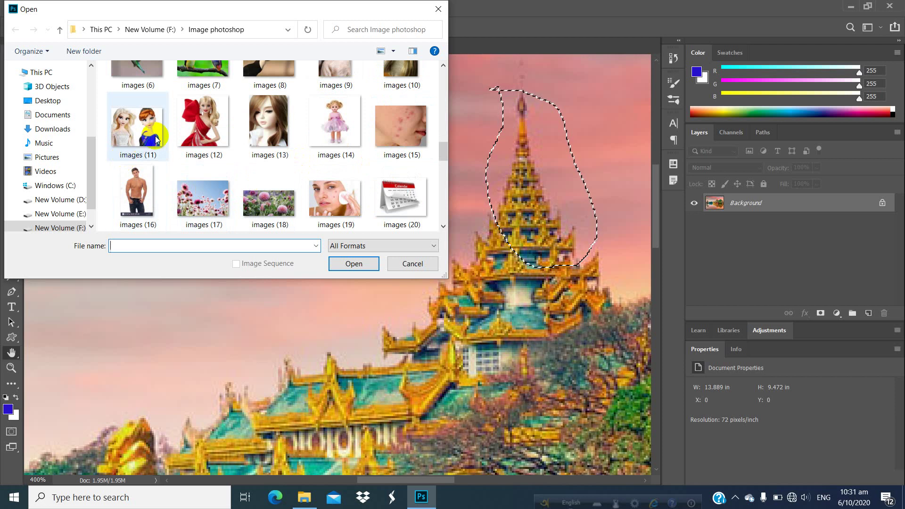
pyautogui.doubleClick(129, 129)
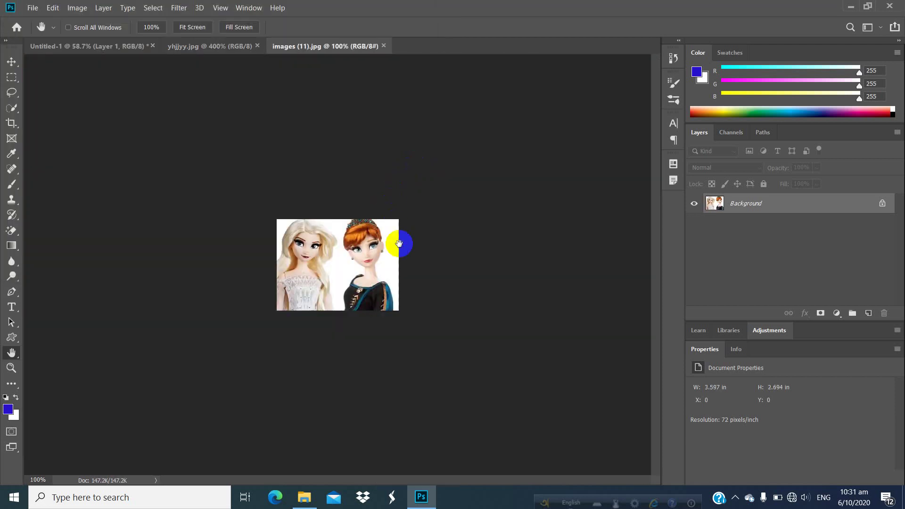
# - Blur the faces of both dolls with the Blur tool, using a 37 px brush
pyautogui.keyDown('ctrl'); pyautogui.click(399, 243); pyautogui.keyUp('ctrl')
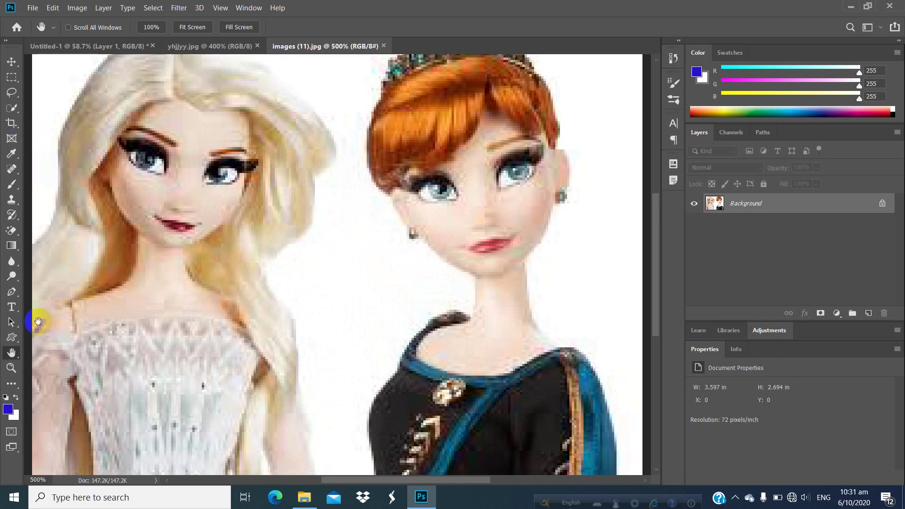
pyautogui.click(10, 262)
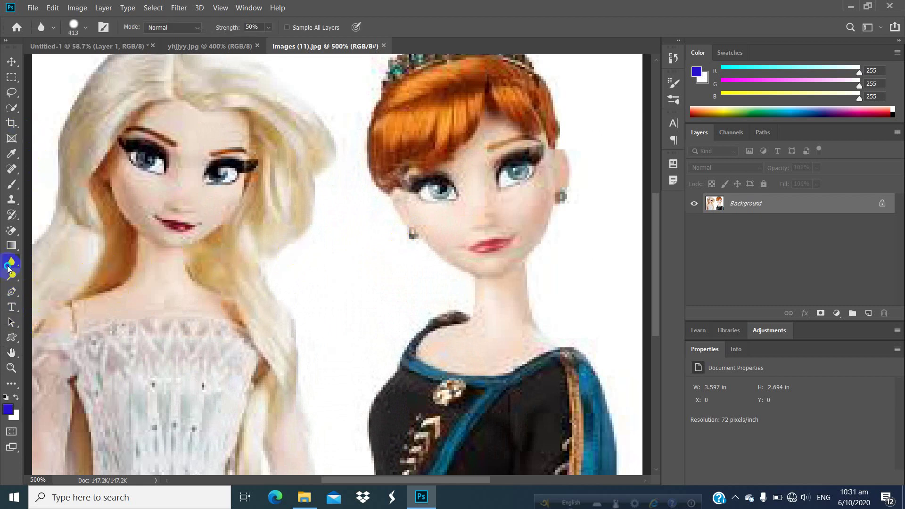
pyautogui.moveTo(10, 262); pyautogui.dragTo(53, 263)
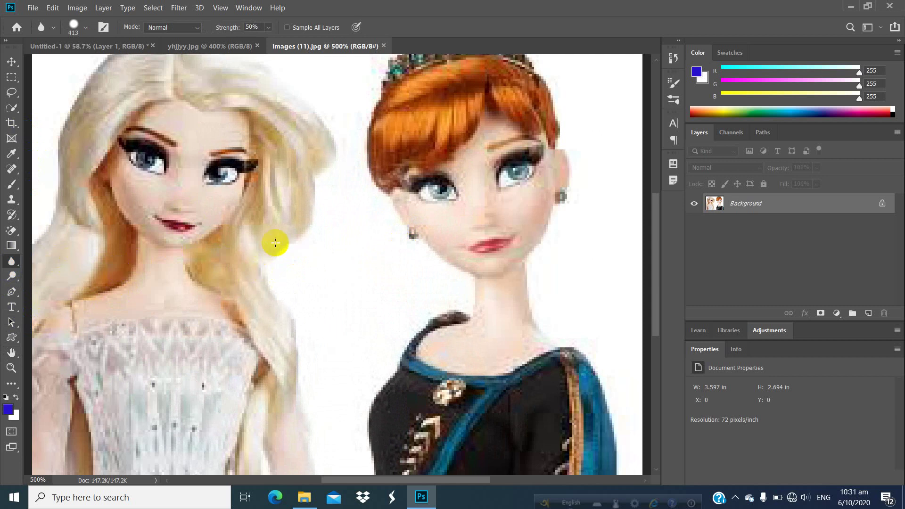
pyautogui.click(85, 28)
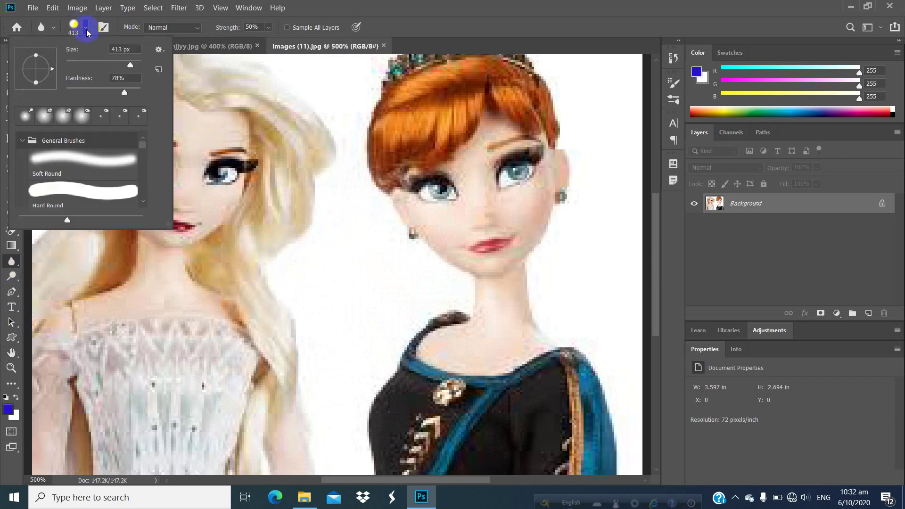
pyautogui.click(333, 227)
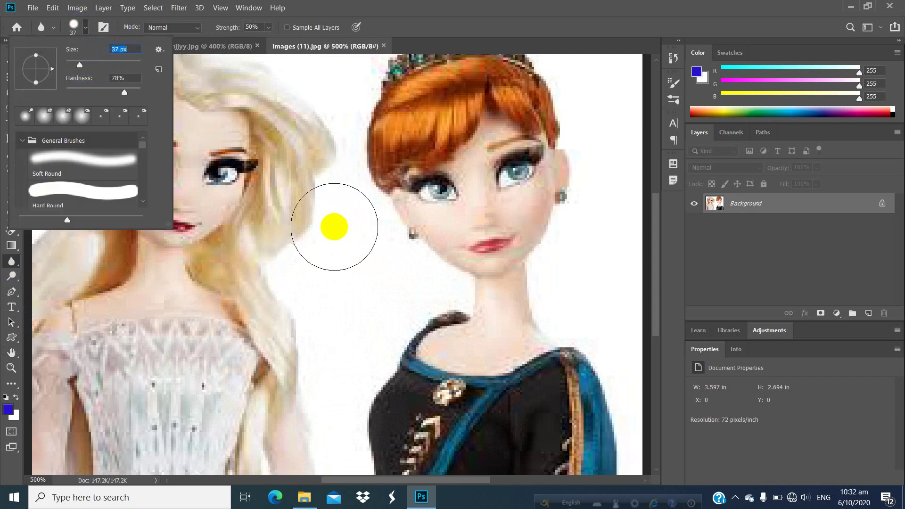
pyautogui.moveTo(244, 214)
pyautogui.mouseDown()
pyautogui.moveTo(188, 252)
pyautogui.moveTo(202, 180)
pyautogui.moveTo(118, 244)
pyautogui.moveTo(208, 173)
pyautogui.moveTo(191, 131)
pyautogui.moveTo(168, 139)
pyautogui.moveTo(145, 171)
pyautogui.moveTo(156, 178)
pyautogui.moveTo(208, 151)
pyautogui.moveTo(188, 176)
pyautogui.moveTo(189, 158)
pyautogui.moveTo(160, 219)
pyautogui.moveTo(140, 195)
pyautogui.moveTo(172, 212)
pyautogui.mouseUp()
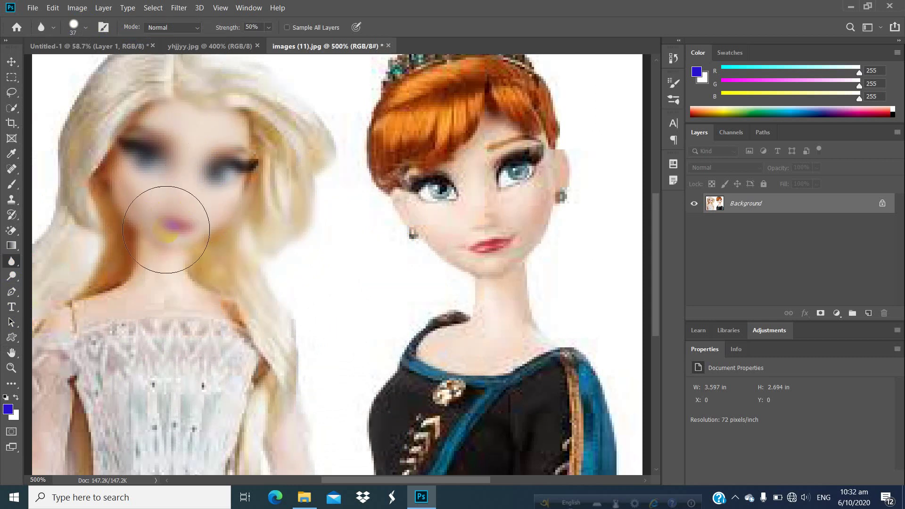
pyautogui.moveTo(476, 225)
pyautogui.mouseDown()
pyautogui.moveTo(504, 180)
pyautogui.moveTo(494, 227)
pyautogui.moveTo(463, 140)
pyautogui.moveTo(404, 207)
pyautogui.moveTo(486, 211)
pyautogui.moveTo(439, 237)
pyautogui.moveTo(439, 254)
pyautogui.moveTo(504, 197)
pyautogui.moveTo(505, 239)
pyautogui.moveTo(514, 204)
pyautogui.moveTo(484, 199)
pyautogui.moveTo(503, 208)
pyautogui.moveTo(497, 184)
pyautogui.moveTo(455, 226)
pyautogui.moveTo(481, 165)
pyautogui.mouseUp()
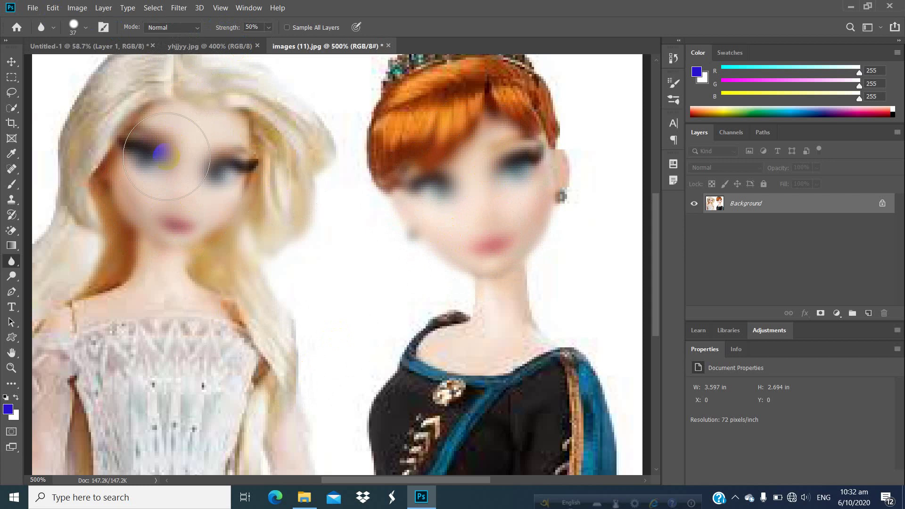
# - Blur the blonde doll's eye area further with the Blur tool
pyautogui.moveTo(188, 141)
pyautogui.mouseDown()
pyautogui.moveTo(178, 148)
pyautogui.moveTo(195, 132)
pyautogui.mouseUp()
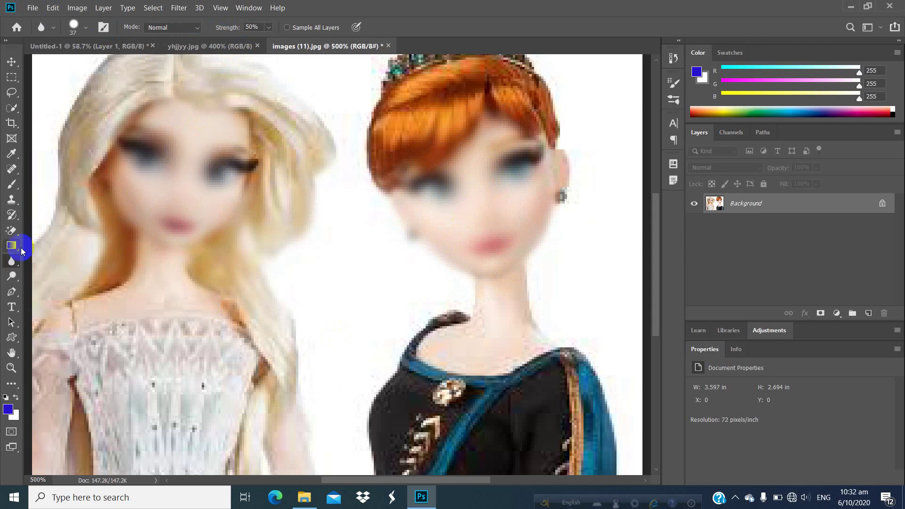
# - Examine the blurred dolls around 500% by panning with the Hand tool and zooming in and out
pyautogui.click(14, 358)
pyautogui.moveTo(375, 248)
pyautogui.mouseDown()
pyautogui.moveTo(159, 380)
pyautogui.moveTo(376, 230)
pyautogui.moveTo(475, 240)
pyautogui.moveTo(384, 262)
pyautogui.mouseUp()
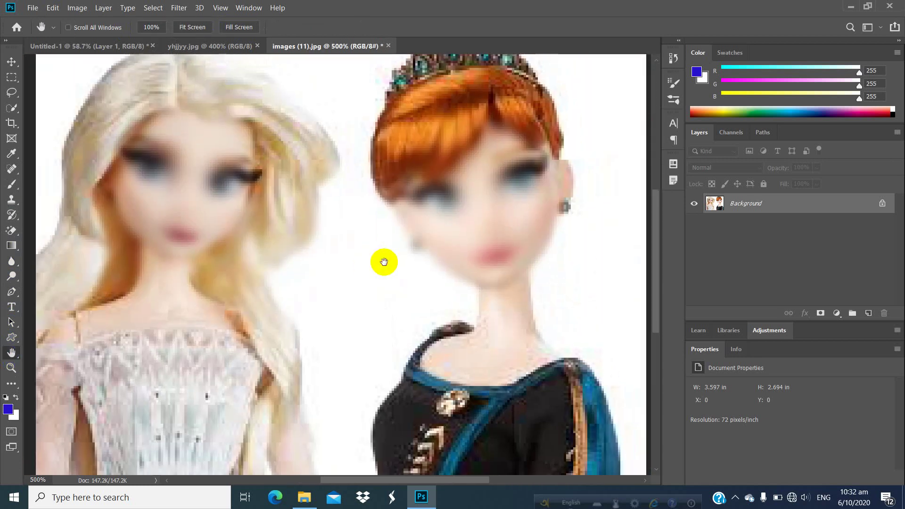
pyautogui.hotkey('ctrl', '+')
pyautogui.hotkey('ctrl', '+')
pyautogui.hotkey('ctrl', '-')
pyautogui.hotkey('ctrl', '-')
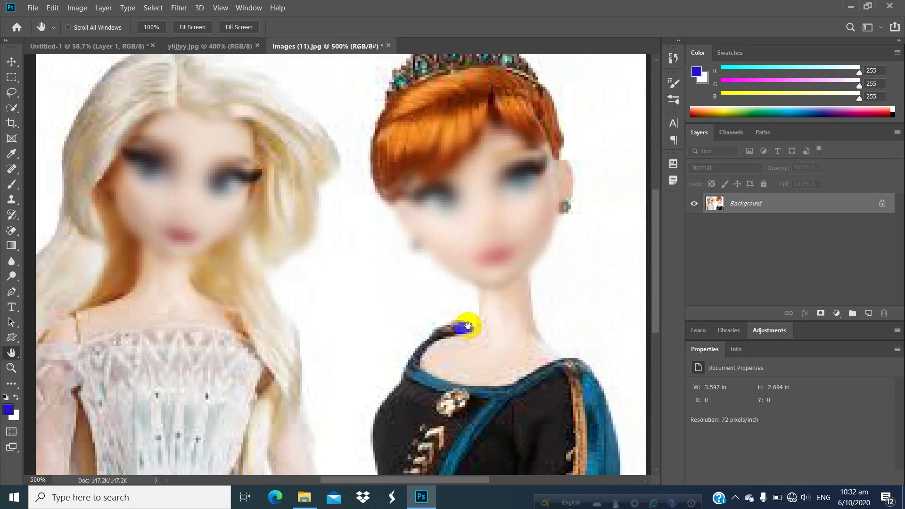
pyautogui.click(17, 375)
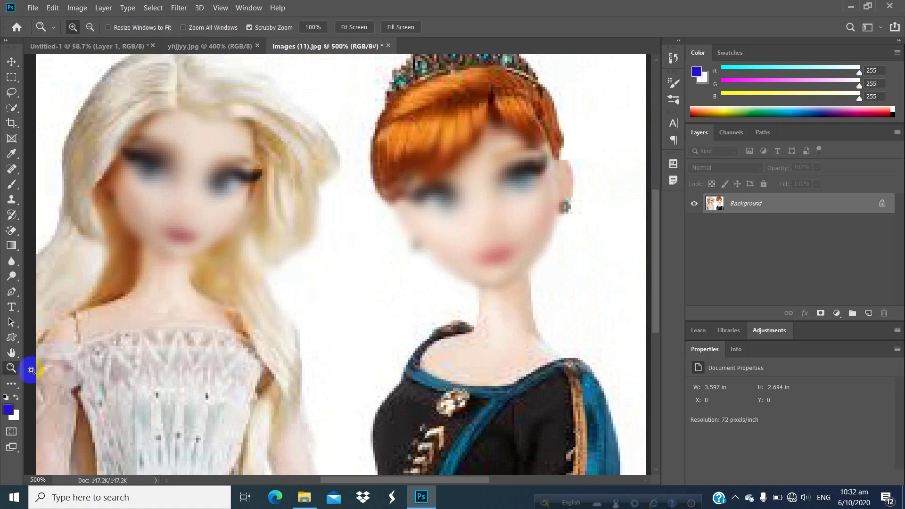
pyautogui.moveTo(329, 304); pyautogui.dragTo(267, 270)
pyautogui.click(17, 357)
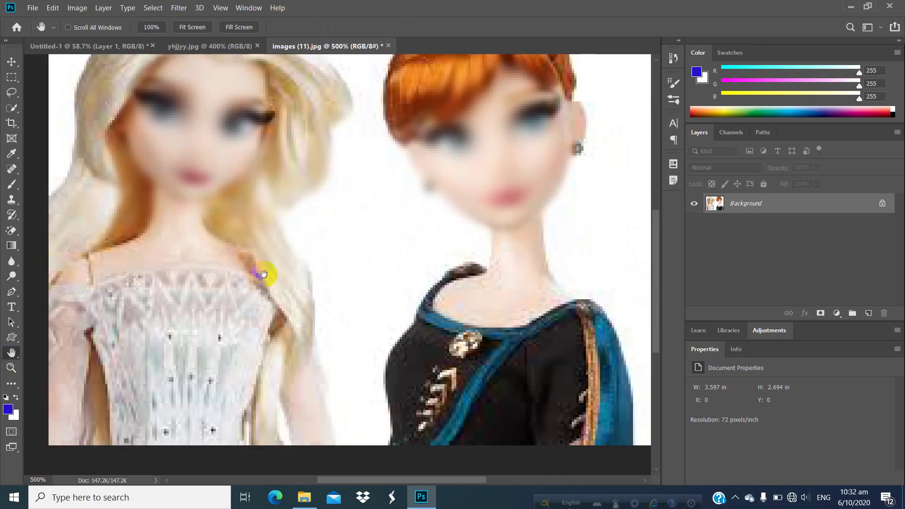
# - Magnify the doll image to 600% and back to 500%, and fit the whole image on screen
pyautogui.click(221, 9)
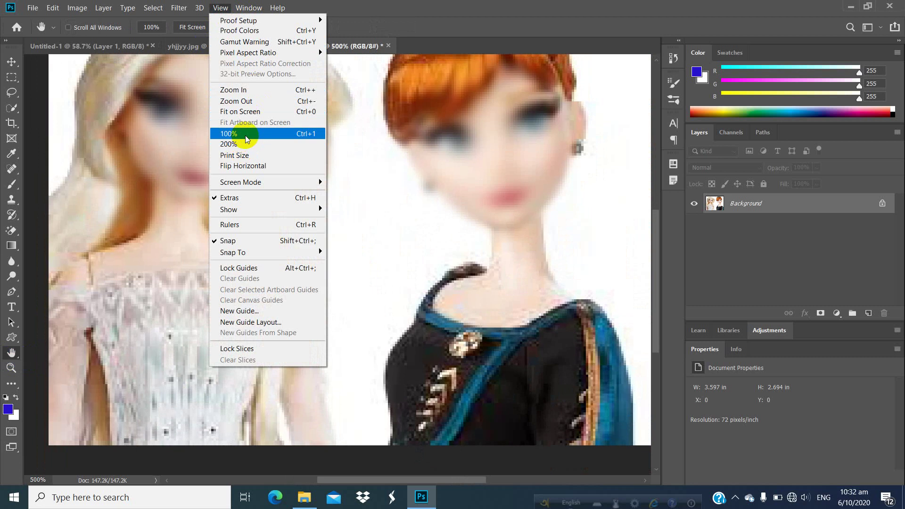
pyautogui.click(233, 88)
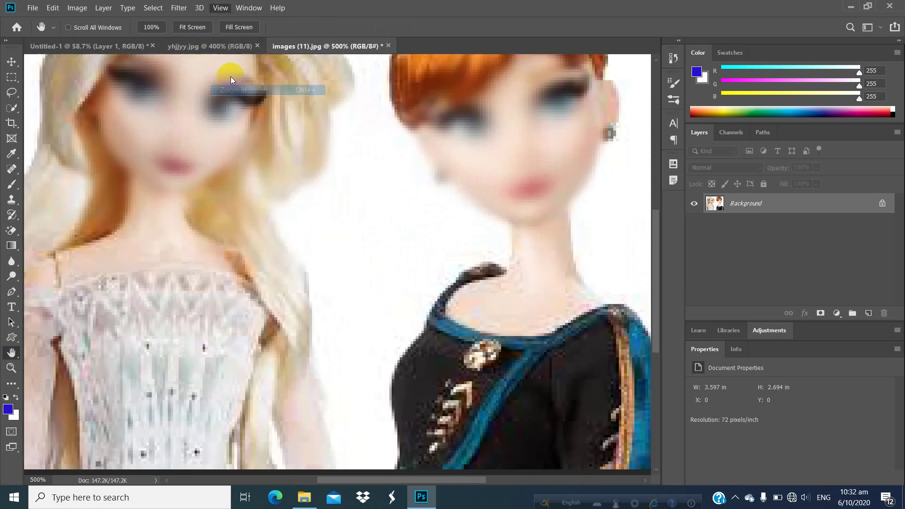
pyautogui.click(220, 8)
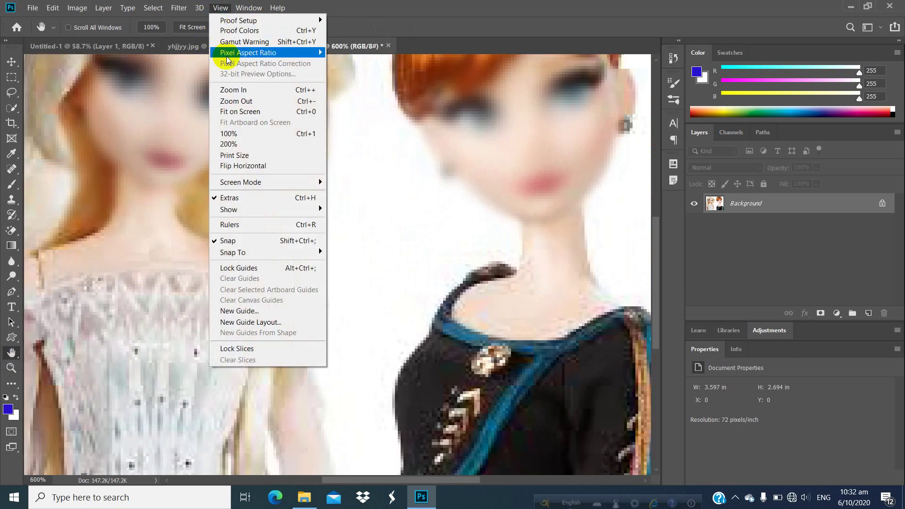
pyautogui.click(246, 105)
pyautogui.click(221, 8)
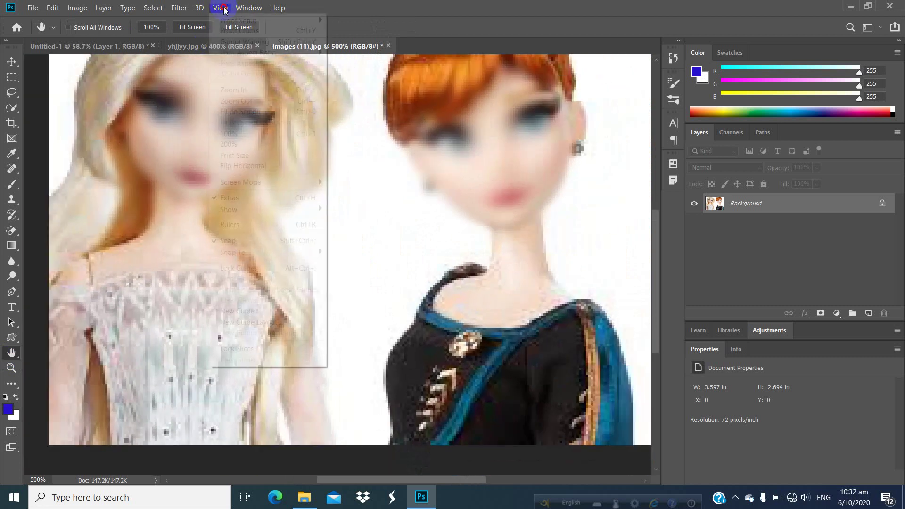
pyautogui.click(236, 111)
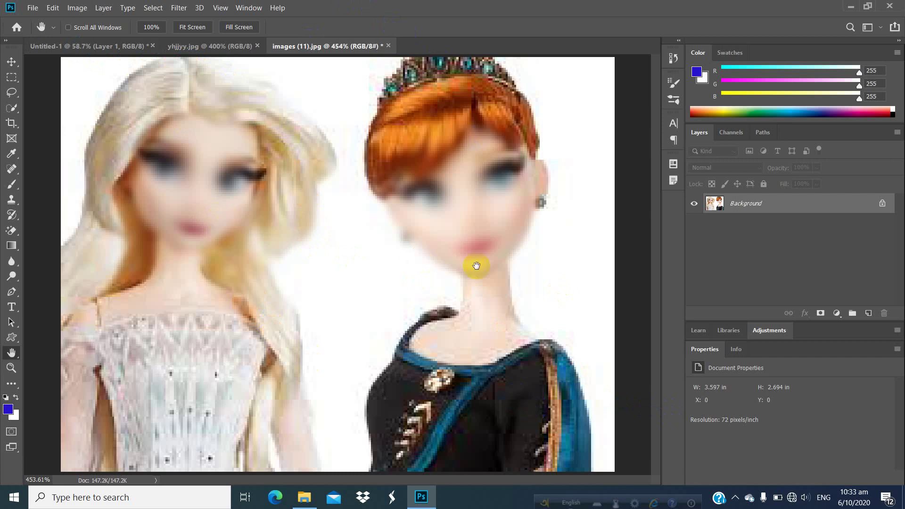
# - Close images (11).jpg without saving its changes
pyautogui.click(388, 46)
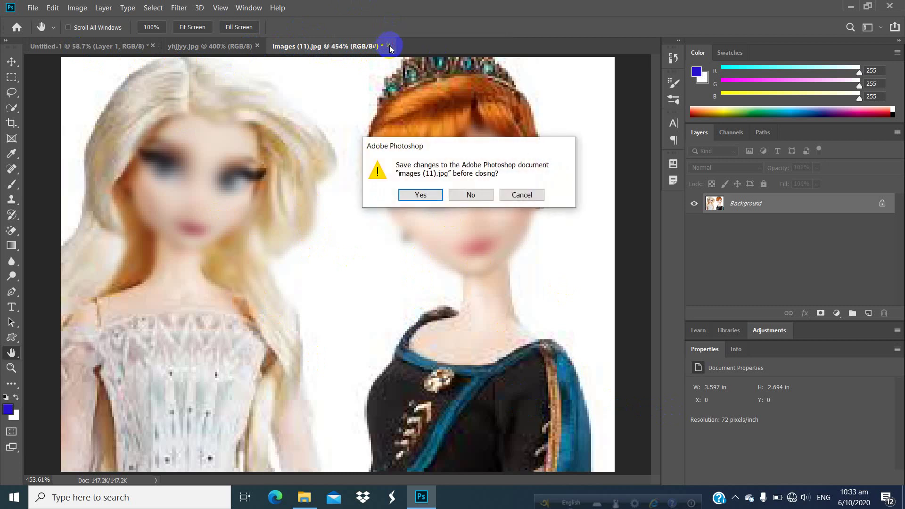
pyautogui.click(487, 197)
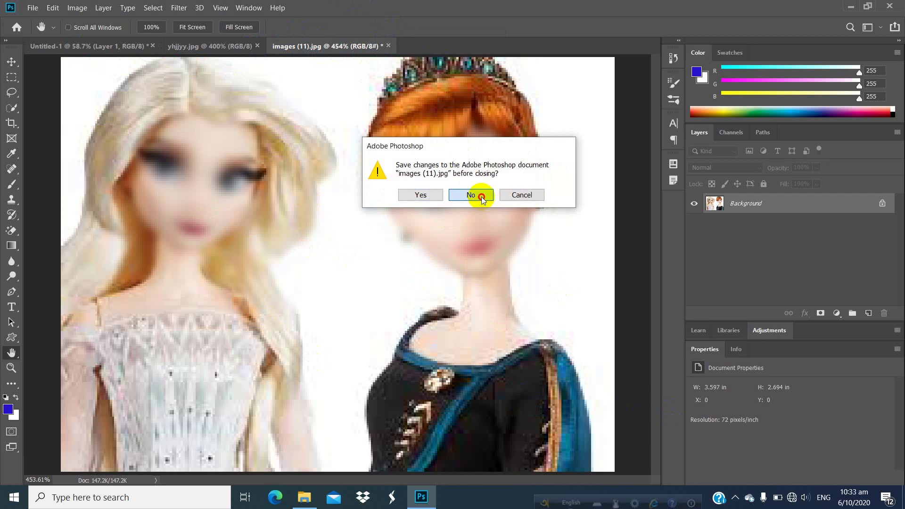
pyautogui.click(736, 497)
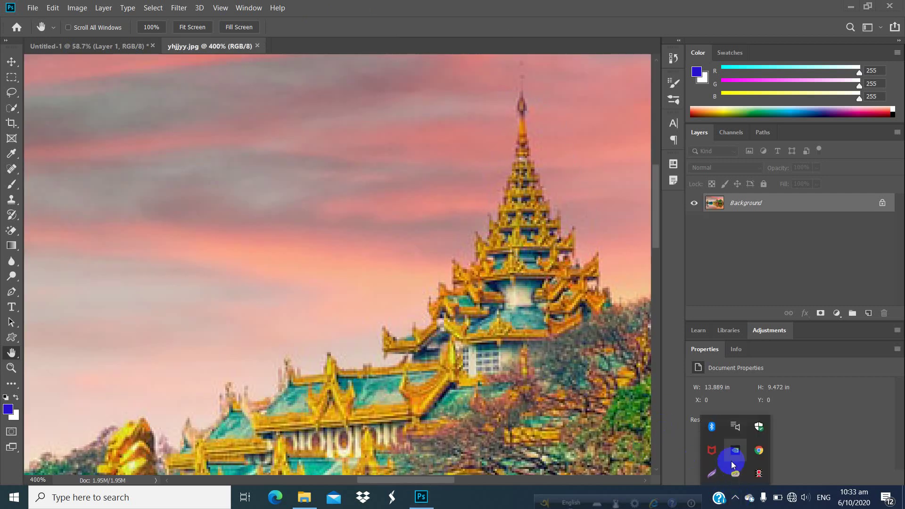